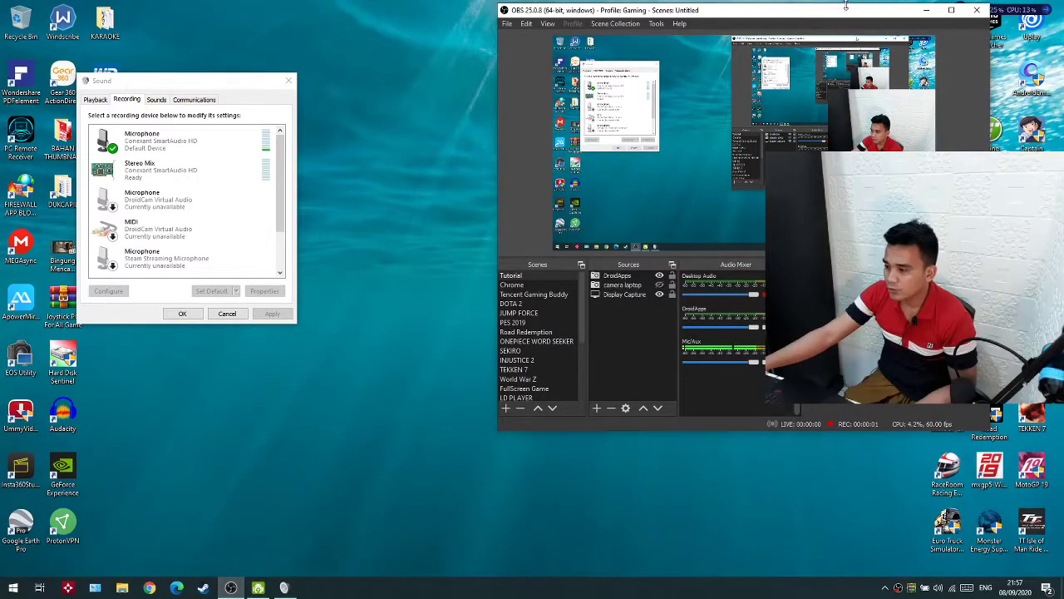
Minimize the OBS window and open the Windows Update settings beside the Sound dialog to check the update status.
{"action": "left_click", "coordinate": [926, 11]}
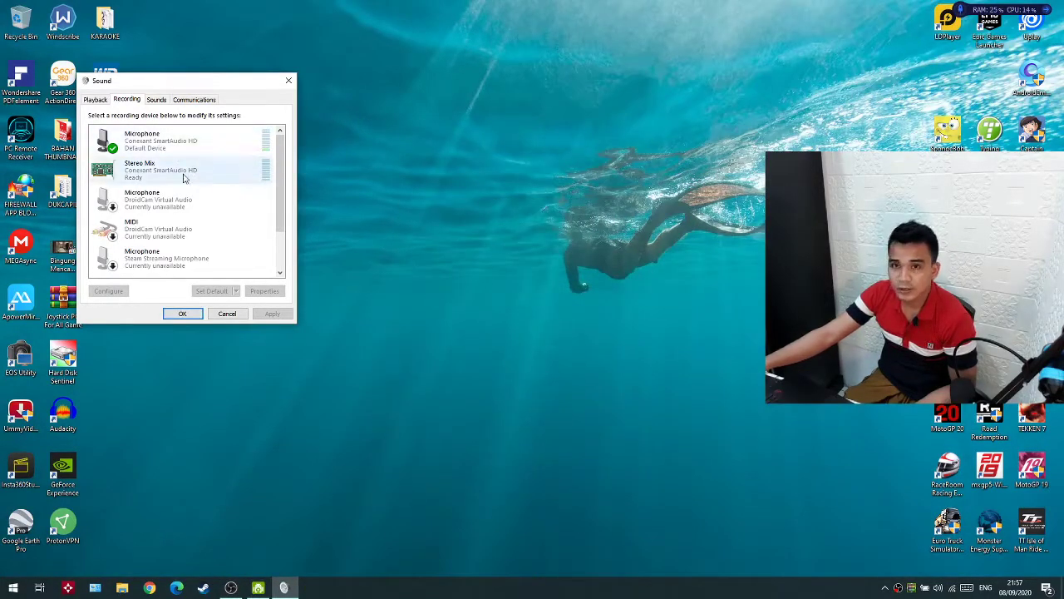
{"action": "left_click_drag", "start_coordinate": [235, 90], "coordinate": [278, 104]}
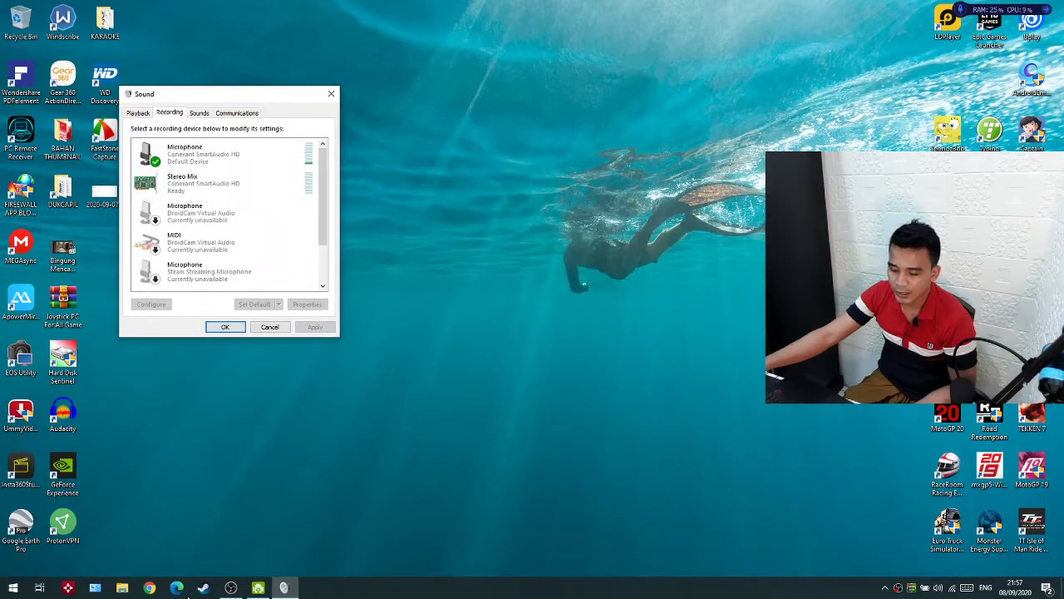
{"action": "left_click", "coordinate": [14, 587]}
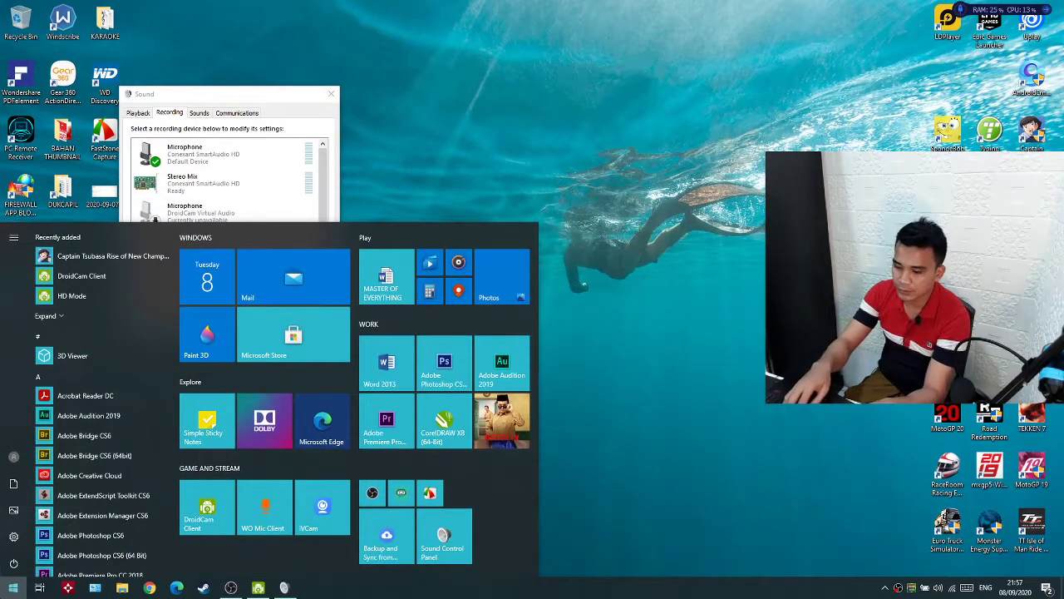
{"action": "type", "text": "update"}
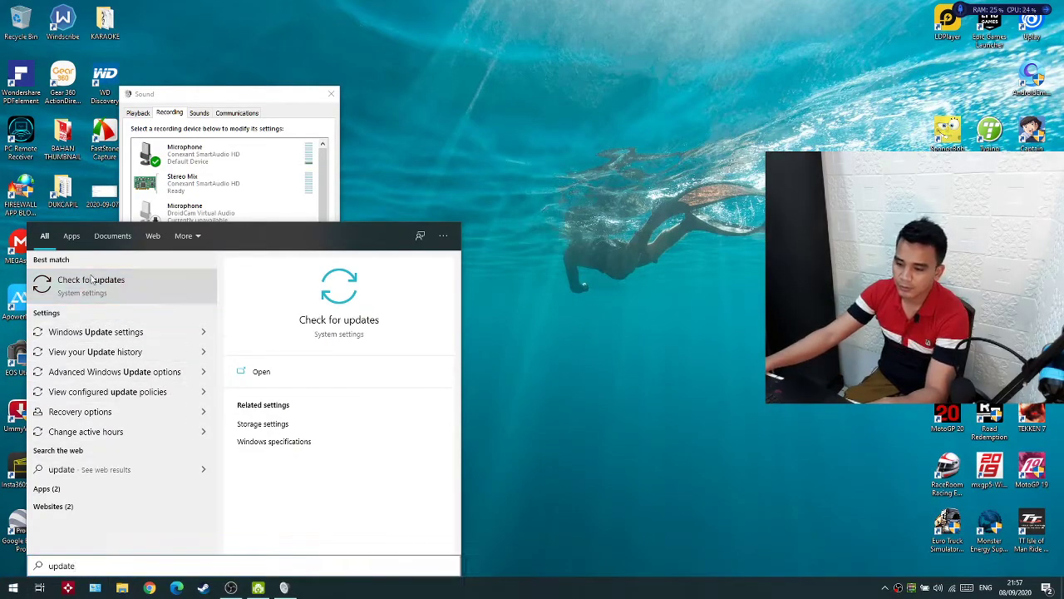
{"action": "left_click", "coordinate": [89, 281]}
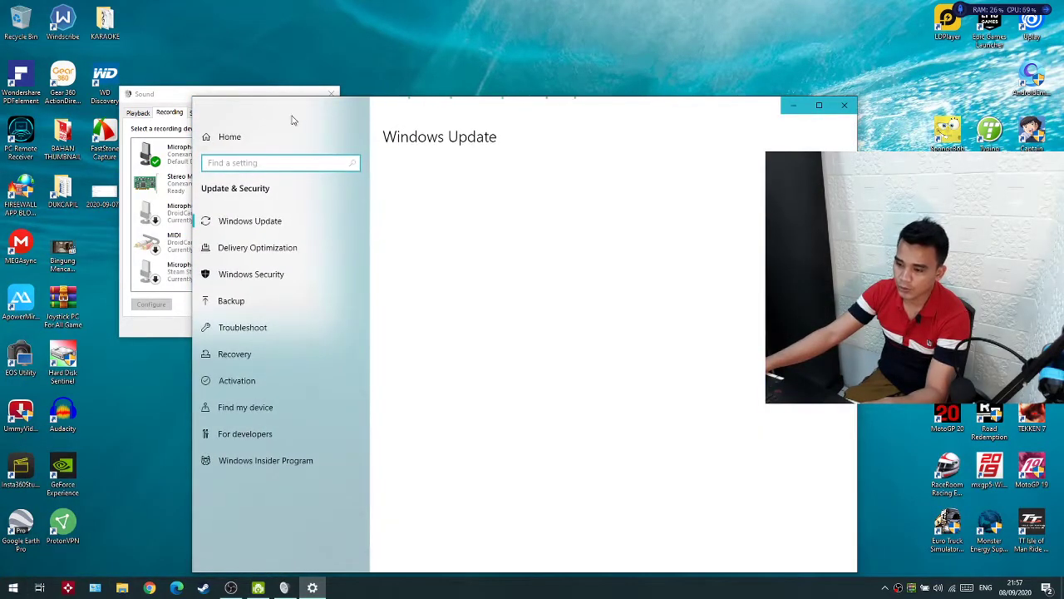
{"action": "left_click_drag", "start_coordinate": [354, 110], "coordinate": [430, 119]}
{"action": "left_click_drag", "start_coordinate": [307, 98], "coordinate": [228, 73]}
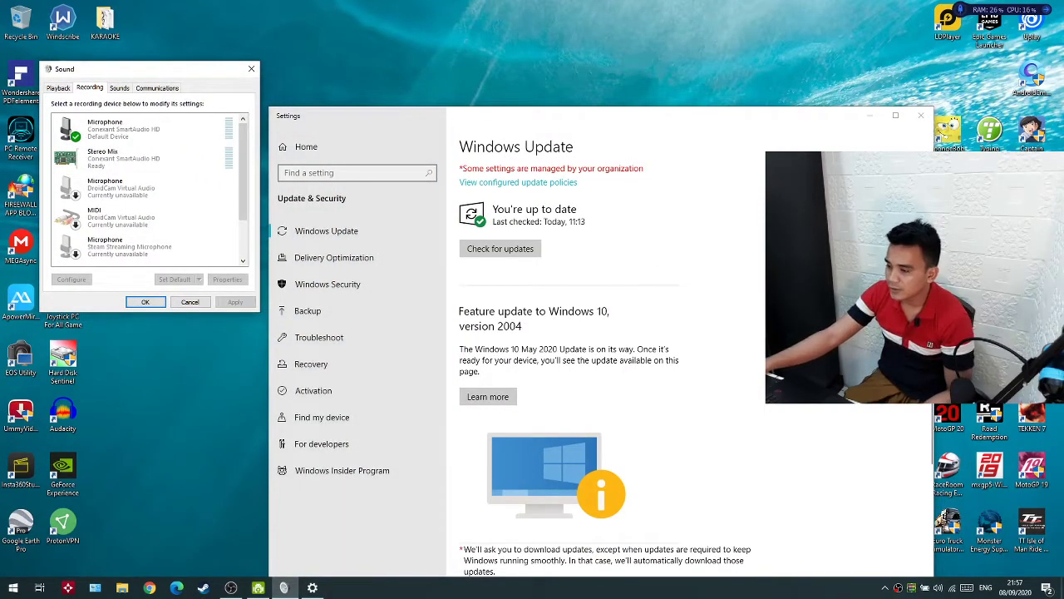
Display the system's About page in a maximized window to check the Windows edition and version, and close Settings.
{"action": "key", "text": "super+Pause"}
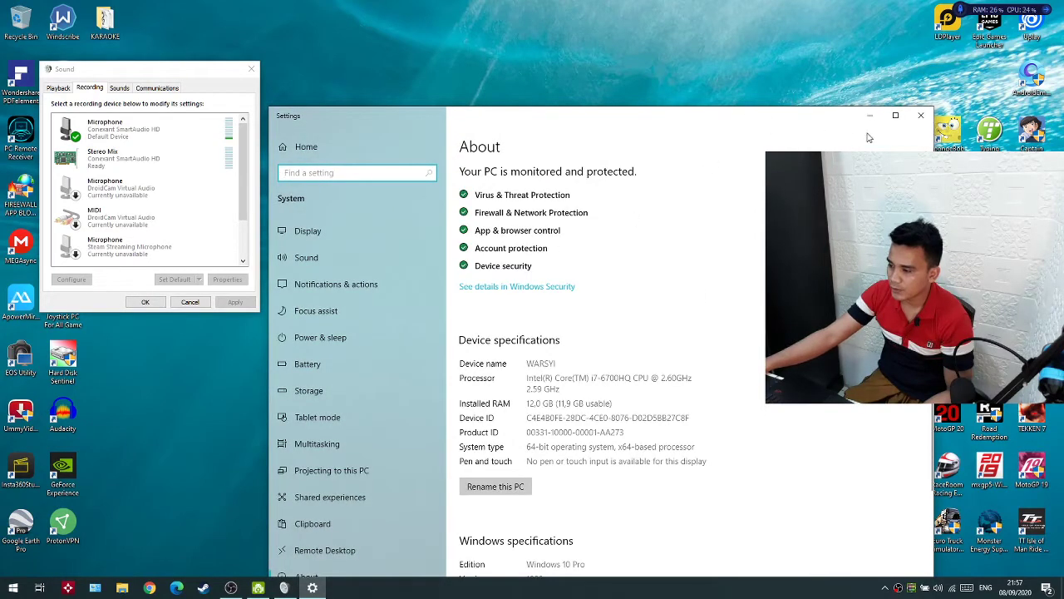
{"action": "left_click", "coordinate": [896, 117]}
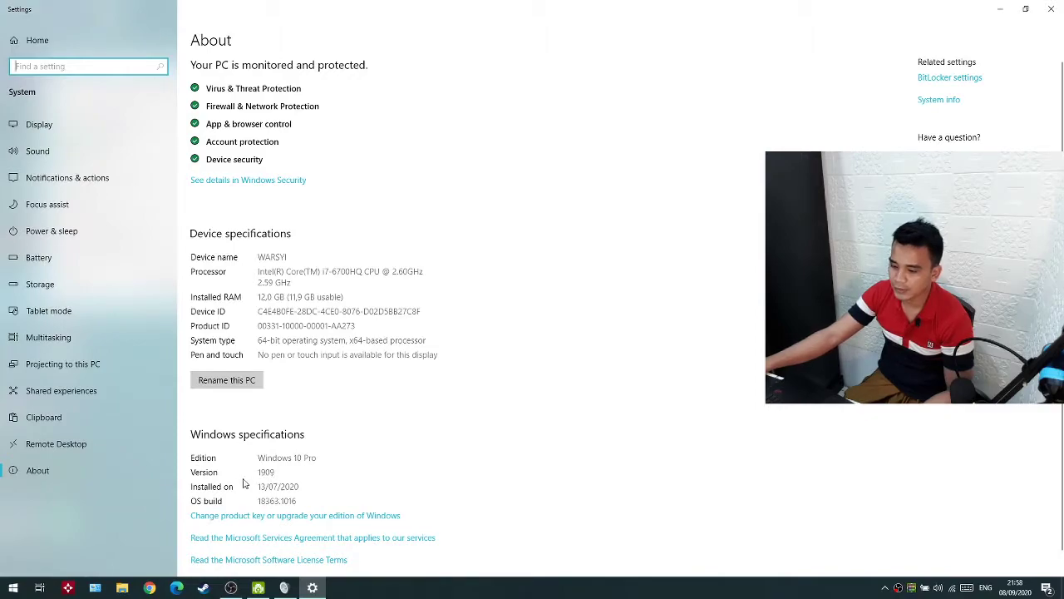
{"action": "key", "text": "alt+F4"}
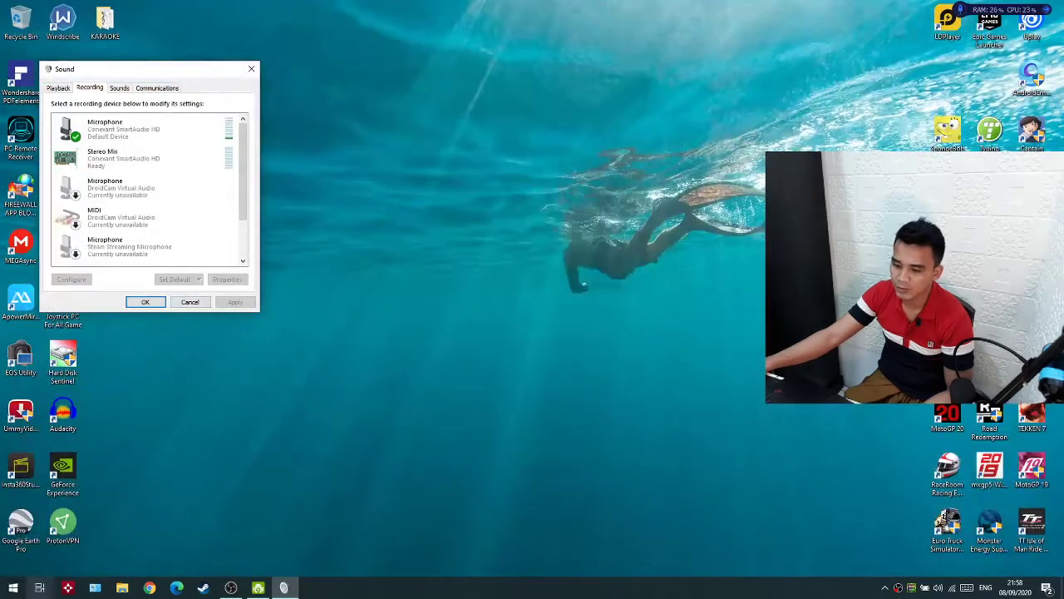
Review the system Sound settings page, and close both it and the Sound dialog.
{"action": "right_click", "coordinate": [939, 590]}
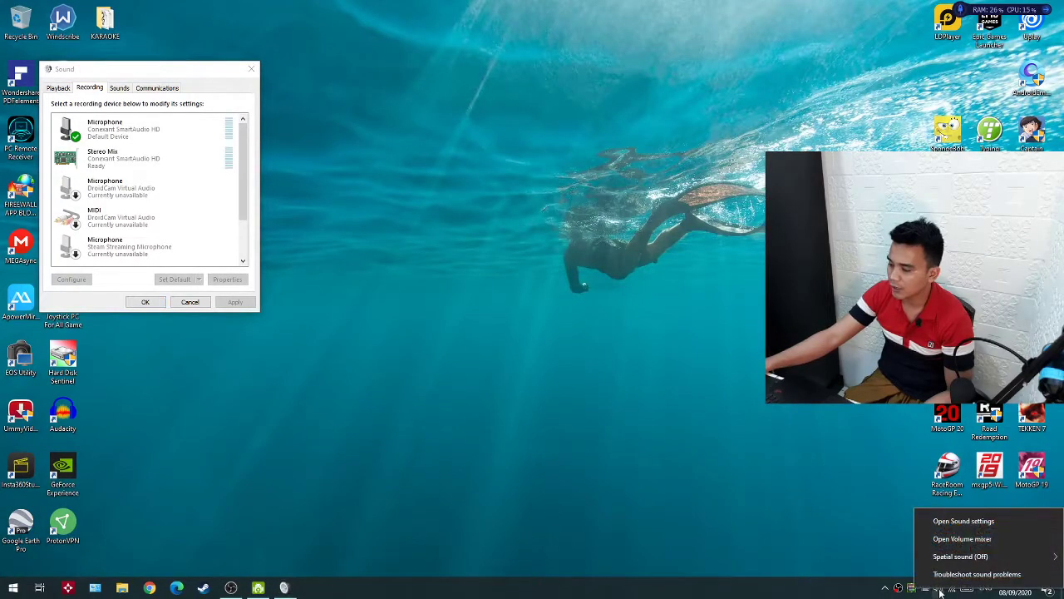
{"action": "left_click", "coordinate": [975, 528]}
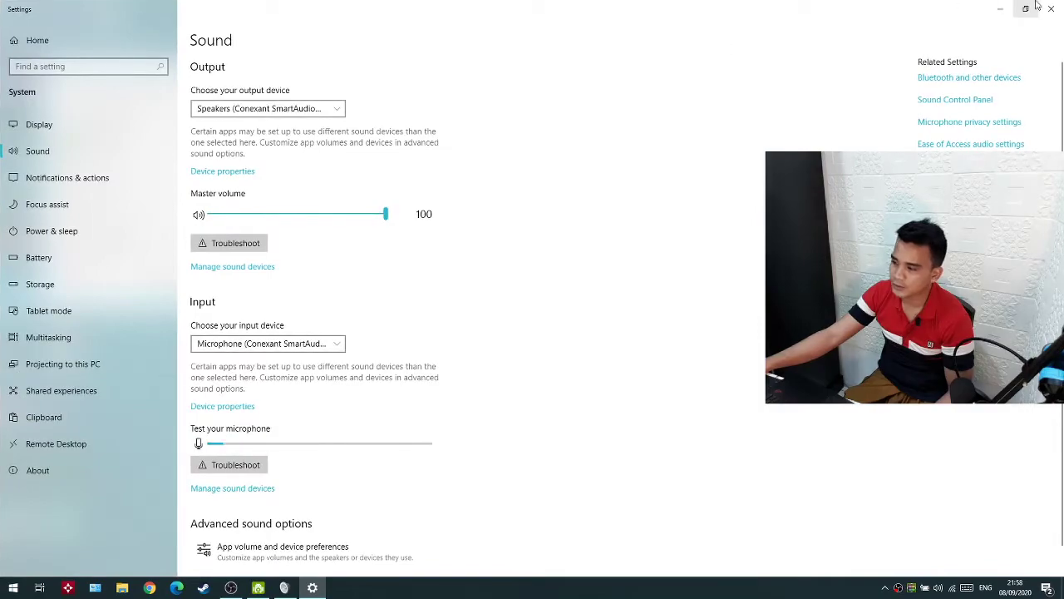
{"action": "left_click", "coordinate": [1051, 9]}
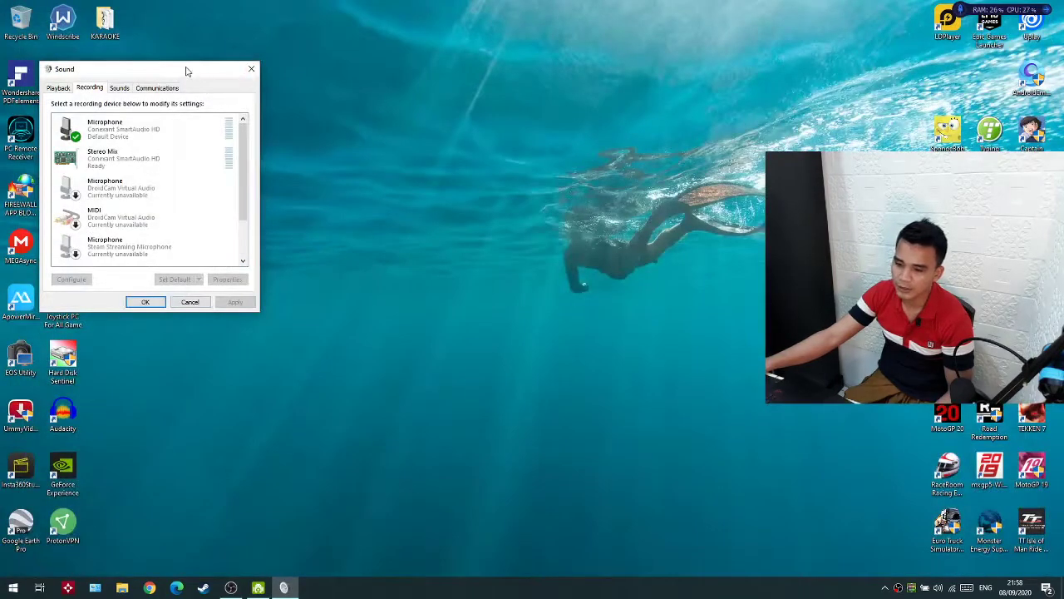
{"action": "left_click_drag", "start_coordinate": [187, 72], "coordinate": [257, 83]}
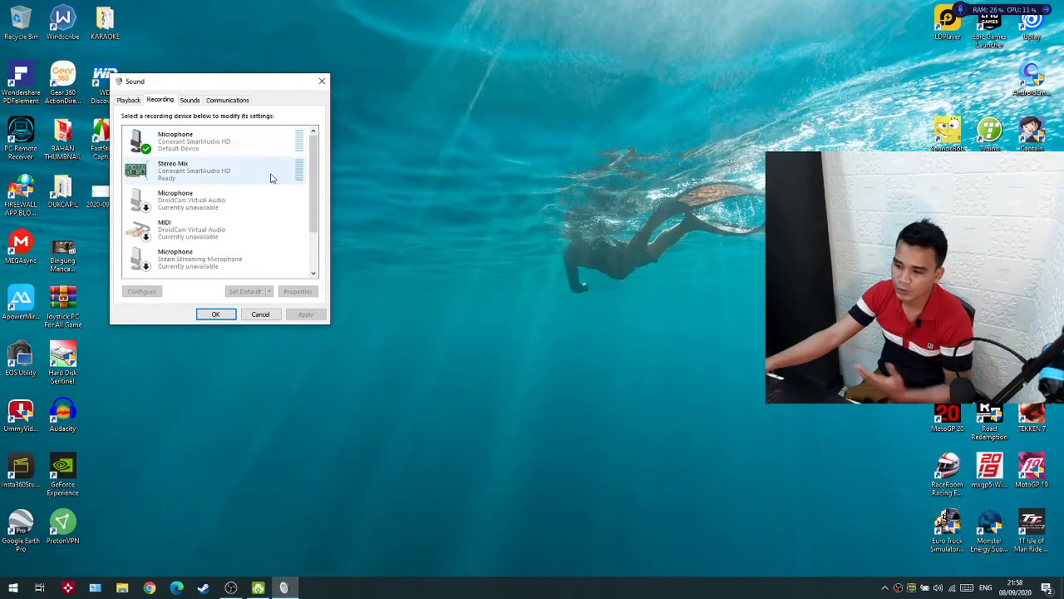
{"action": "left_click", "coordinate": [321, 83]}
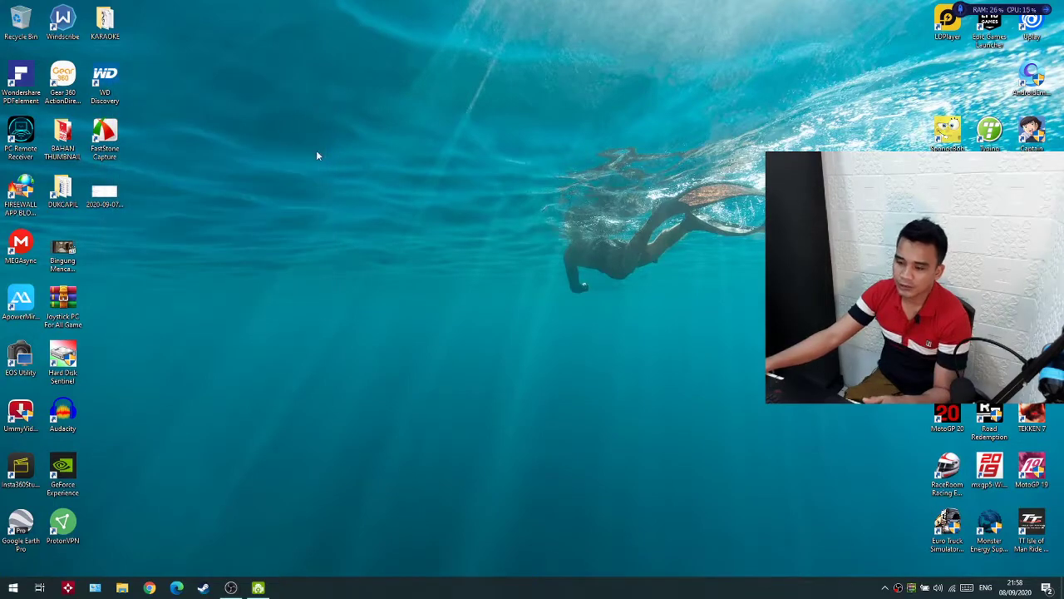
View the classic Sound dialog's playback devices by way of the system Sound settings, and close both windows.
{"action": "left_click", "coordinate": [13, 587]}
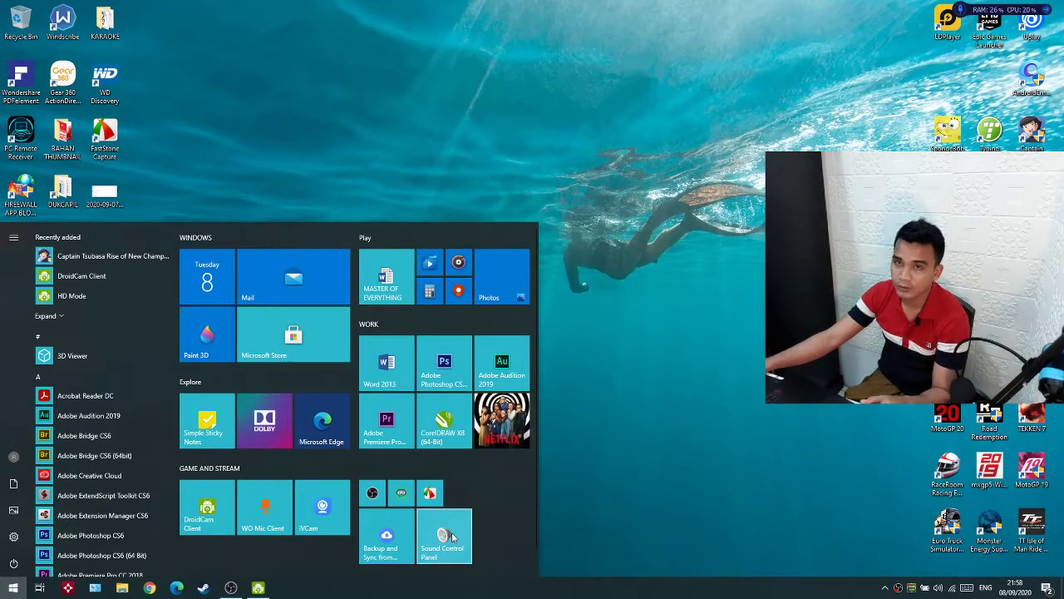
{"action": "left_click", "coordinate": [672, 409]}
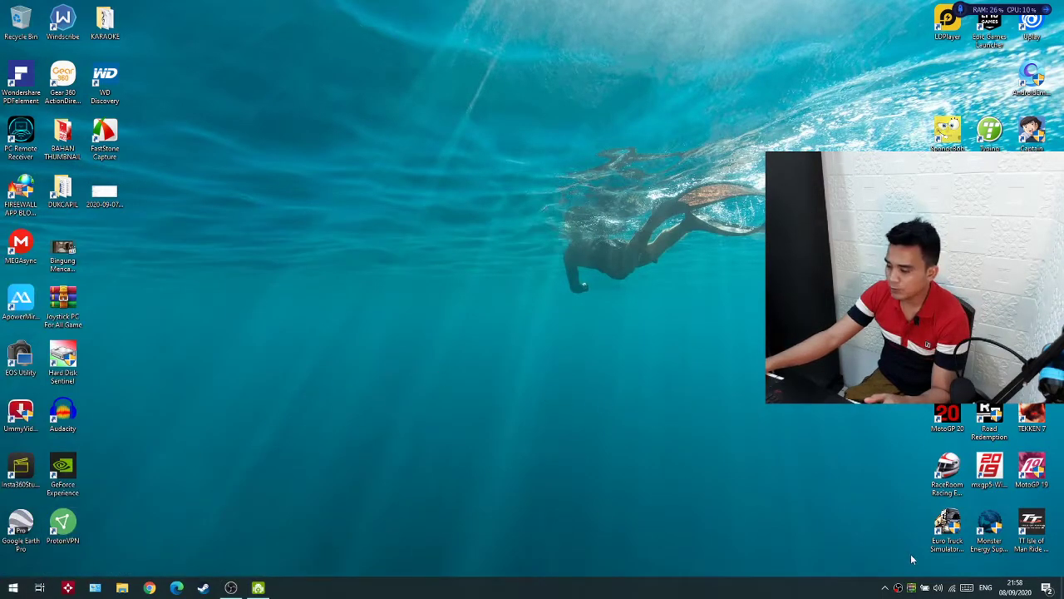
{"action": "right_click", "coordinate": [937, 588]}
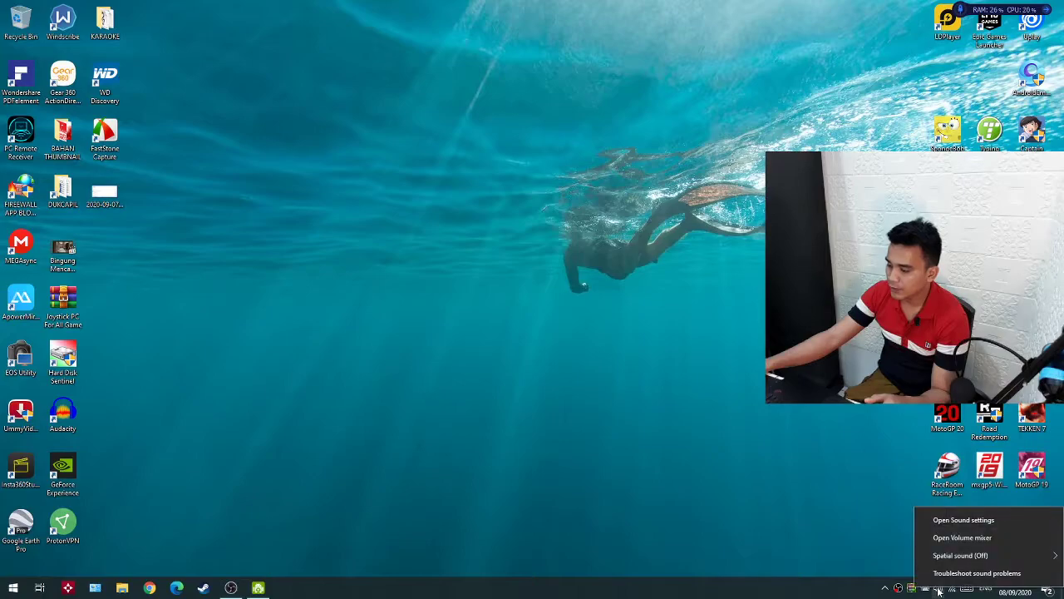
{"action": "left_click", "coordinate": [964, 524]}
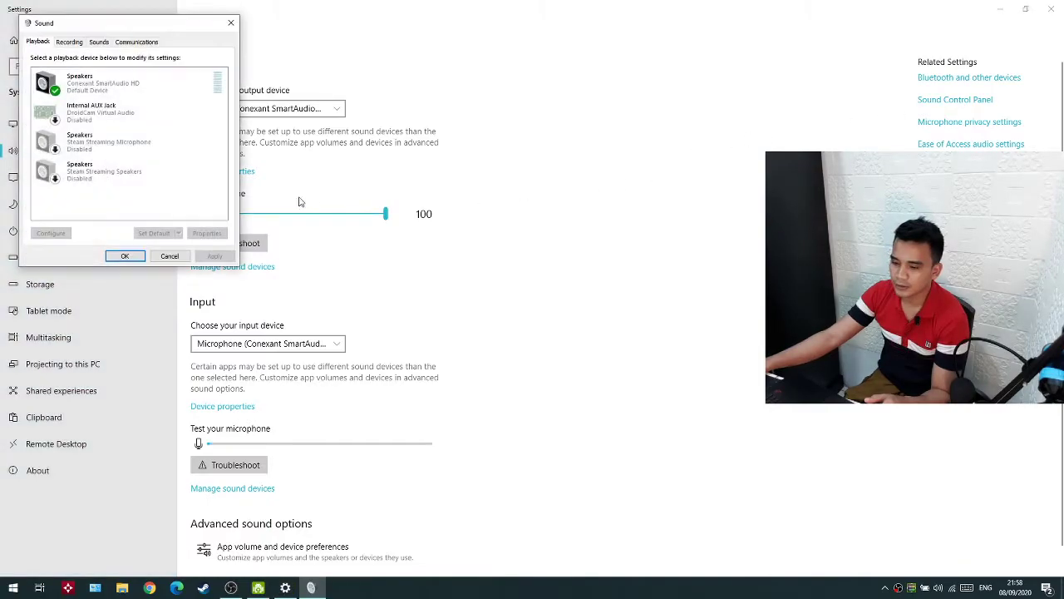
{"action": "left_click", "coordinate": [230, 23]}
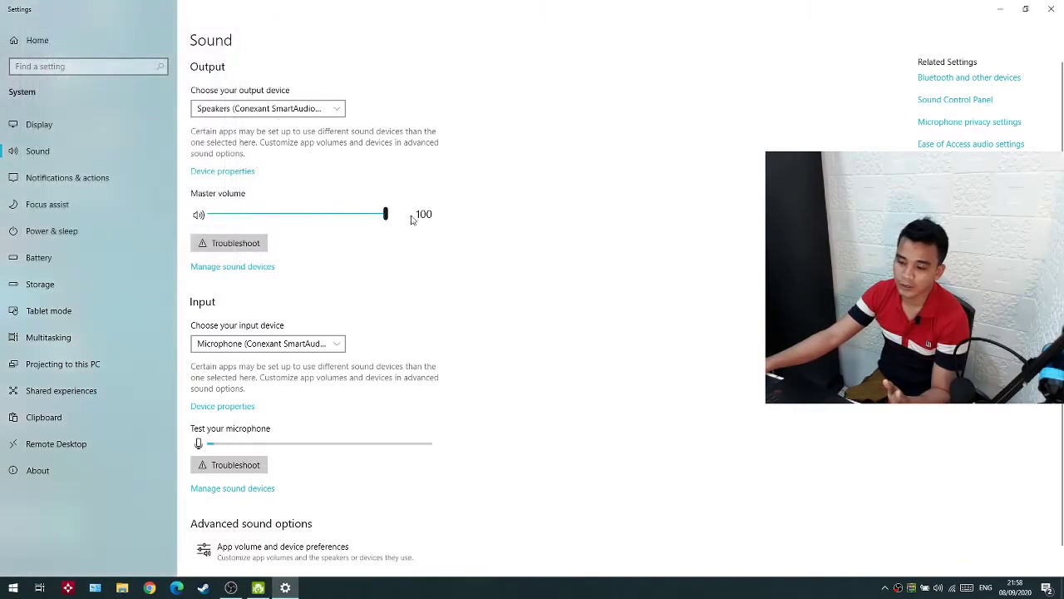
{"action": "left_click", "coordinate": [1050, 8]}
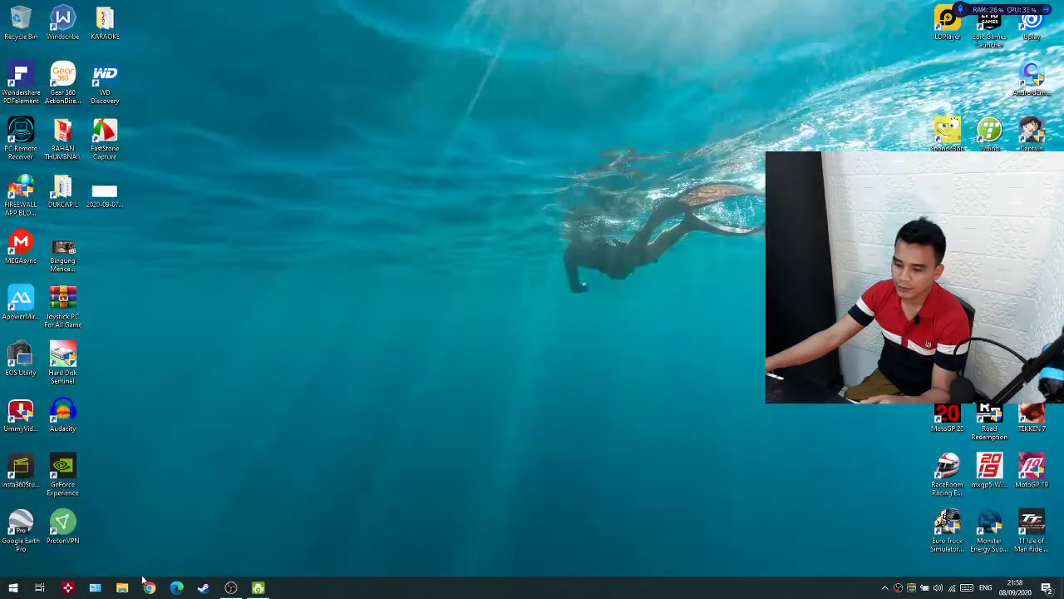
Create a desktop shortcut for the Sound item in Control Panel, and close Control Panel.
{"action": "left_click", "coordinate": [14, 588]}
{"action": "type", "text": "control"}
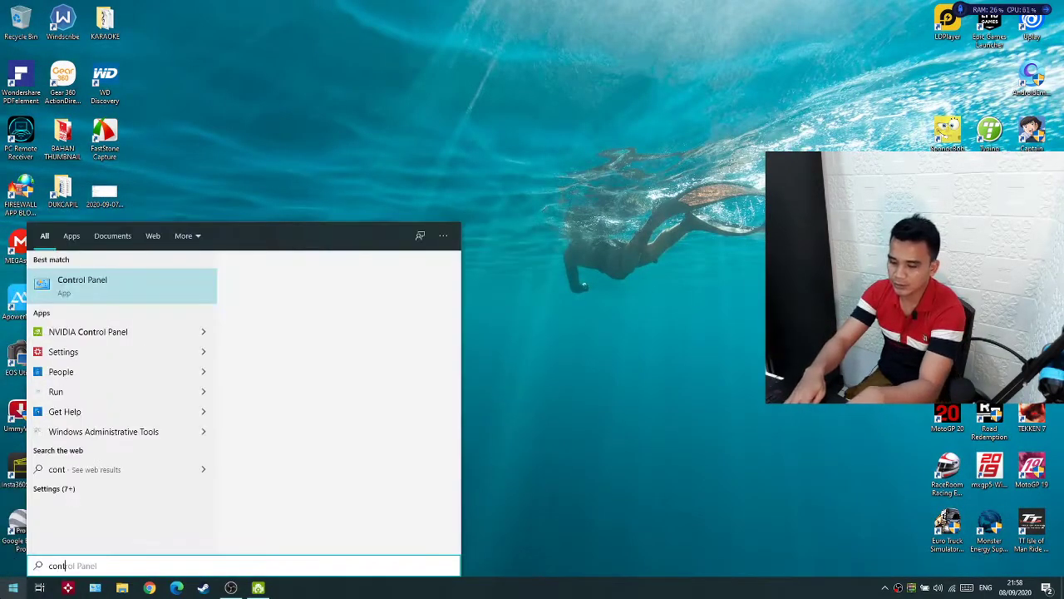
{"action": "left_click", "coordinate": [85, 278]}
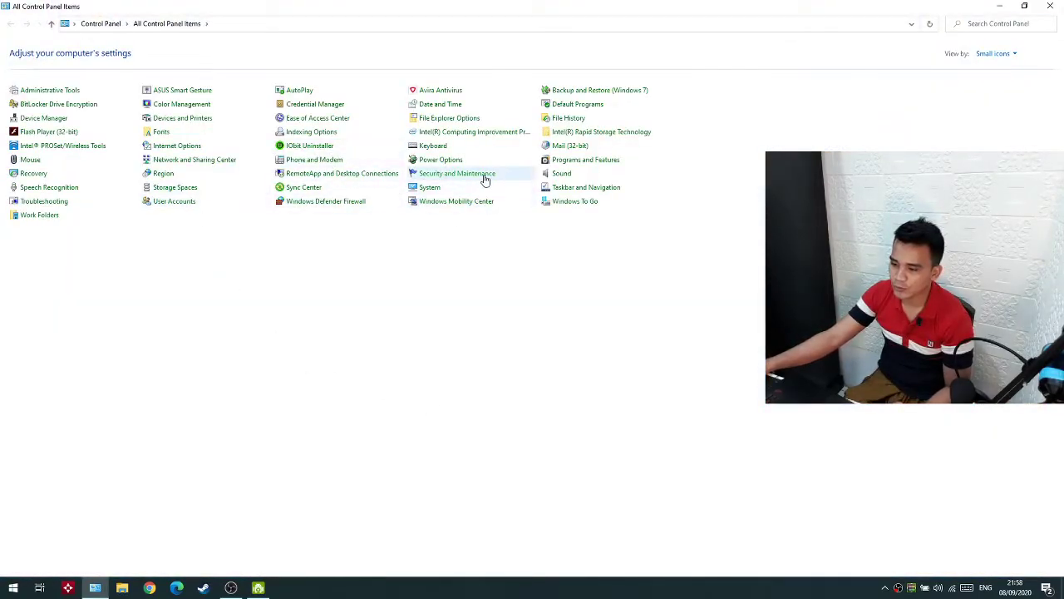
{"action": "right_click", "coordinate": [558, 178]}
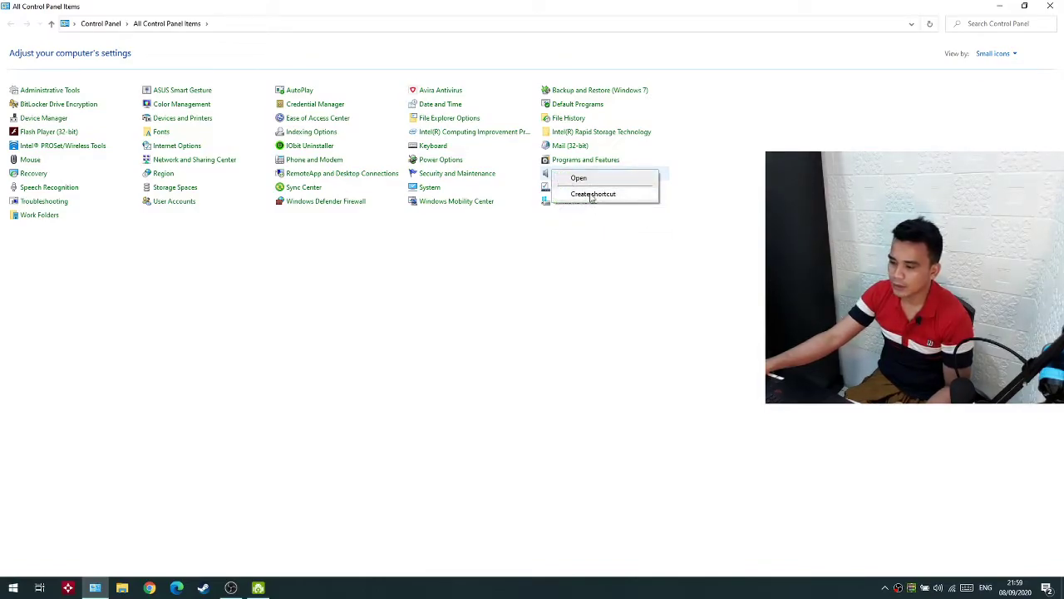
{"action": "left_click", "coordinate": [592, 195]}
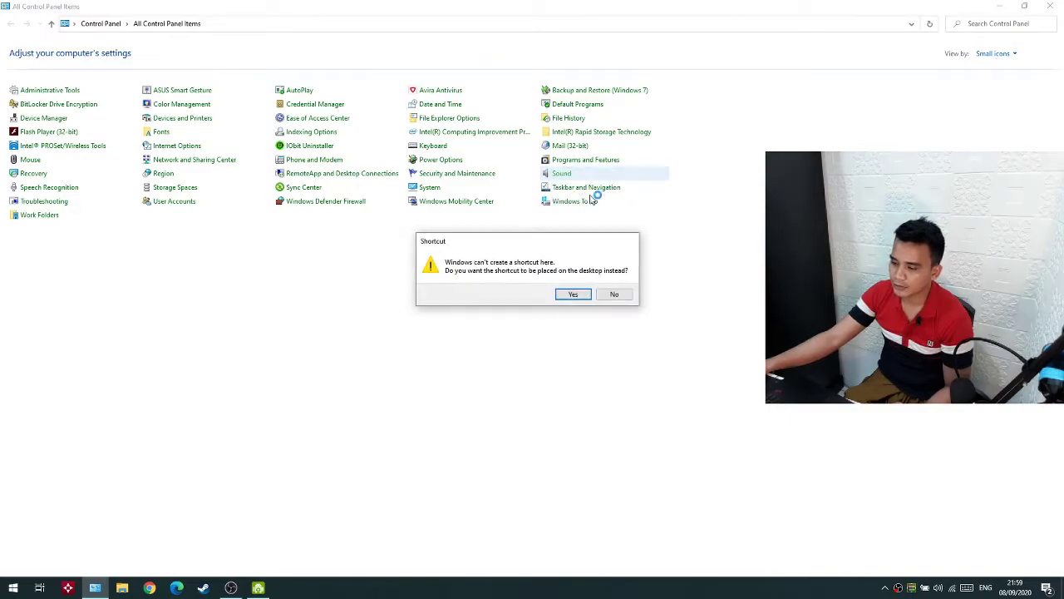
{"action": "left_click", "coordinate": [574, 294]}
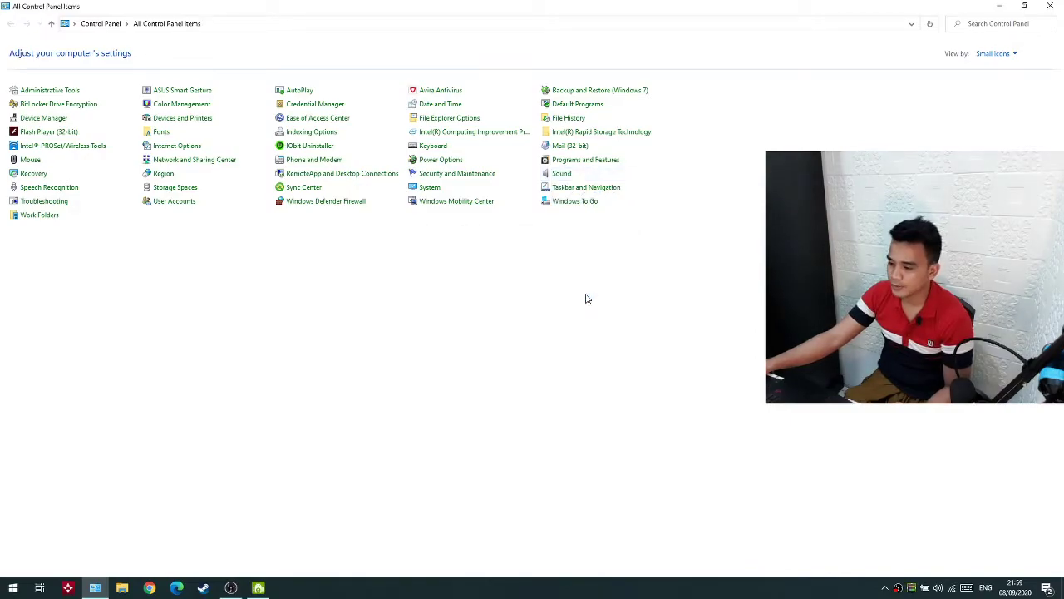
{"action": "left_click", "coordinate": [1050, 6]}
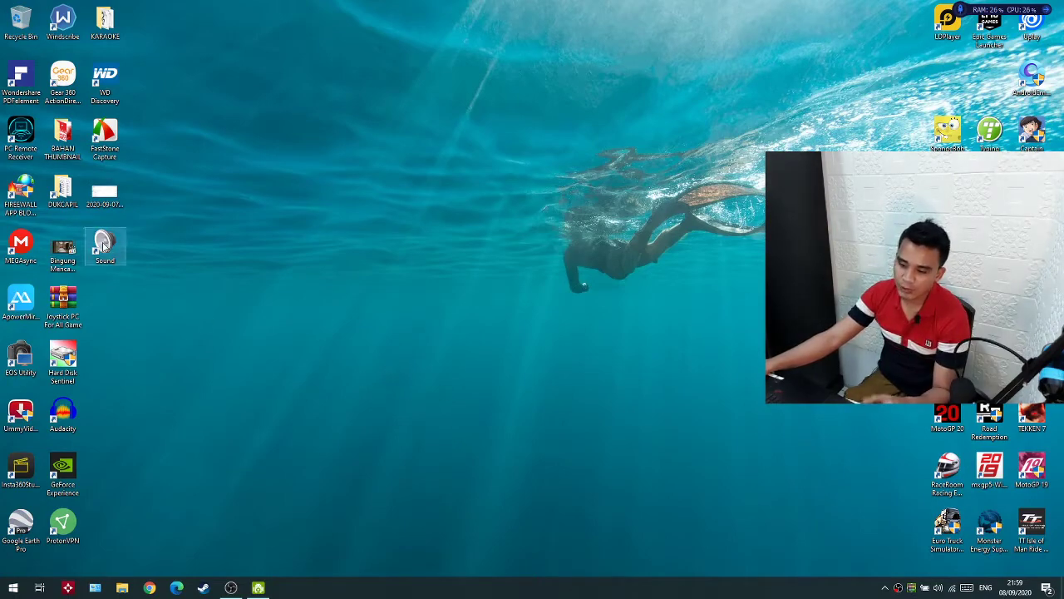
Open the file location of the Streamlabs OBS app pinned to Start.
{"action": "left_click", "coordinate": [13, 587]}
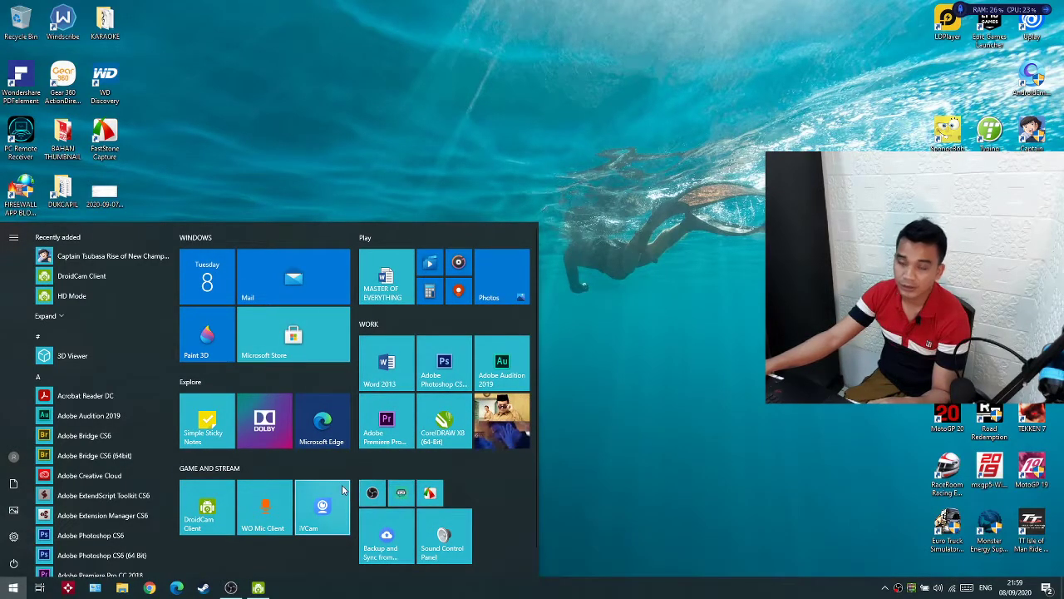
{"action": "right_click", "coordinate": [405, 496]}
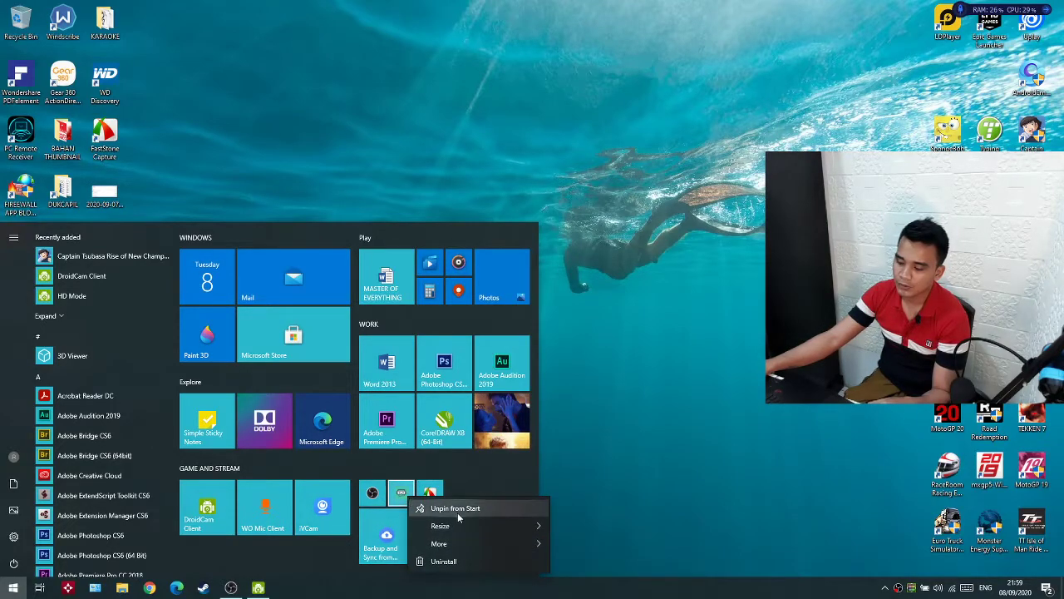
{"action": "mouse_move", "coordinate": [491, 544]}
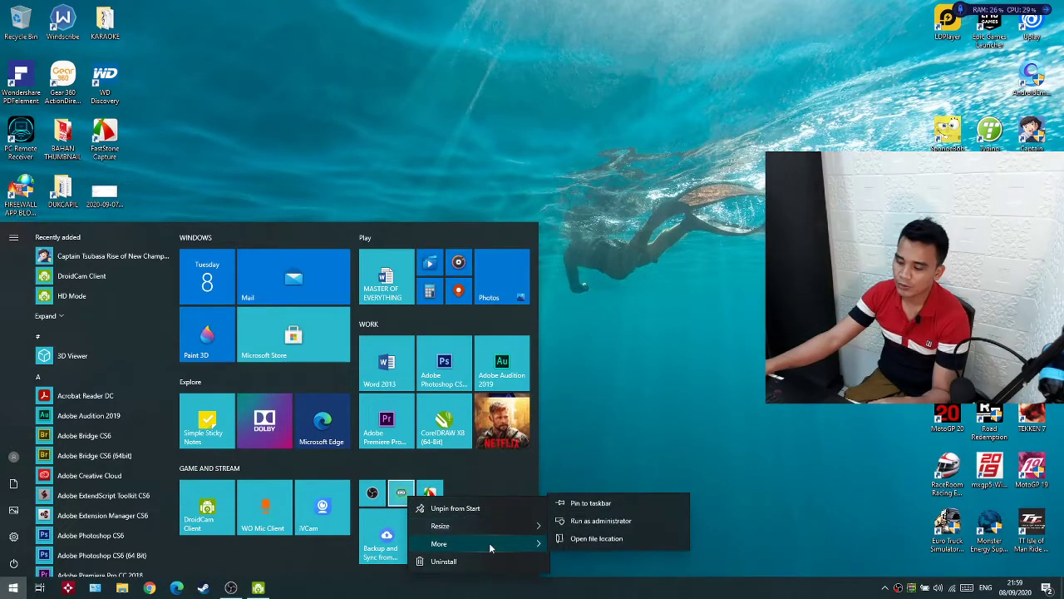
{"action": "left_click", "coordinate": [610, 539]}
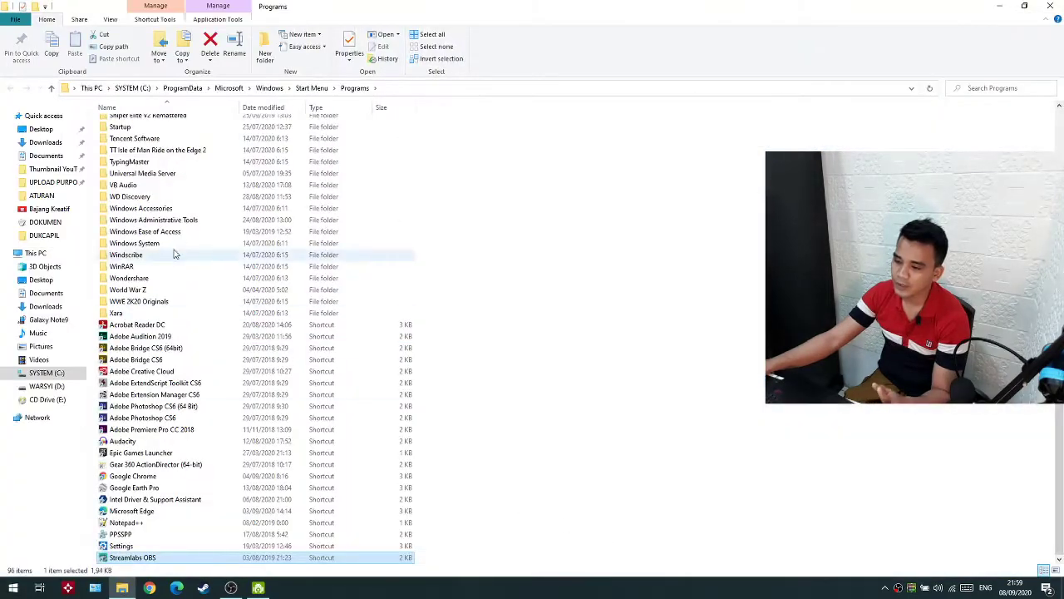
{"action": "left_click", "coordinate": [563, 328]}
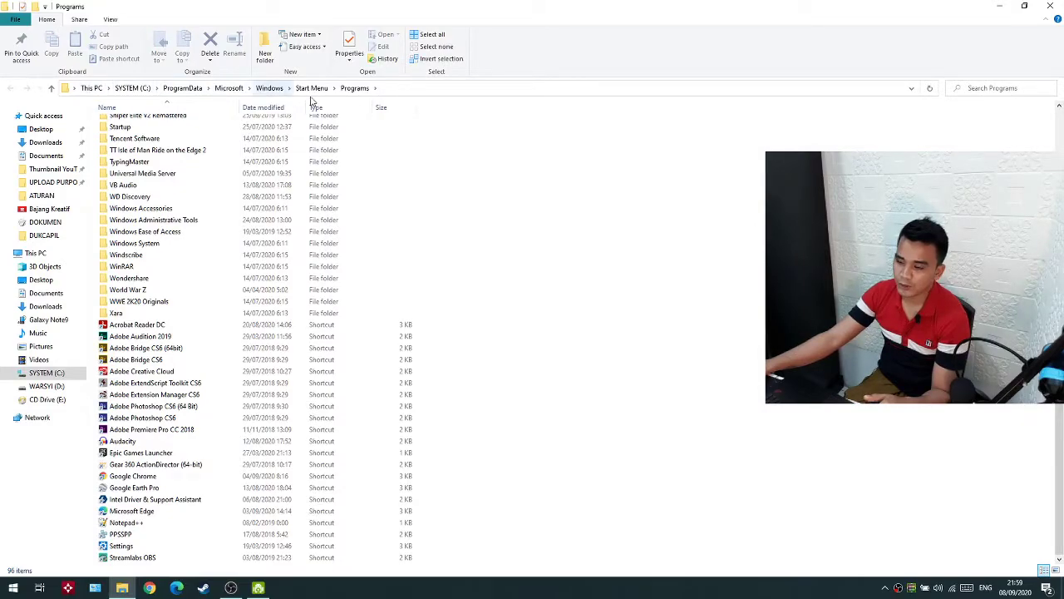
Examine the shortcuts in the Programs folder and return to its parent Start Menu folder.
{"action": "left_click", "coordinate": [314, 88]}
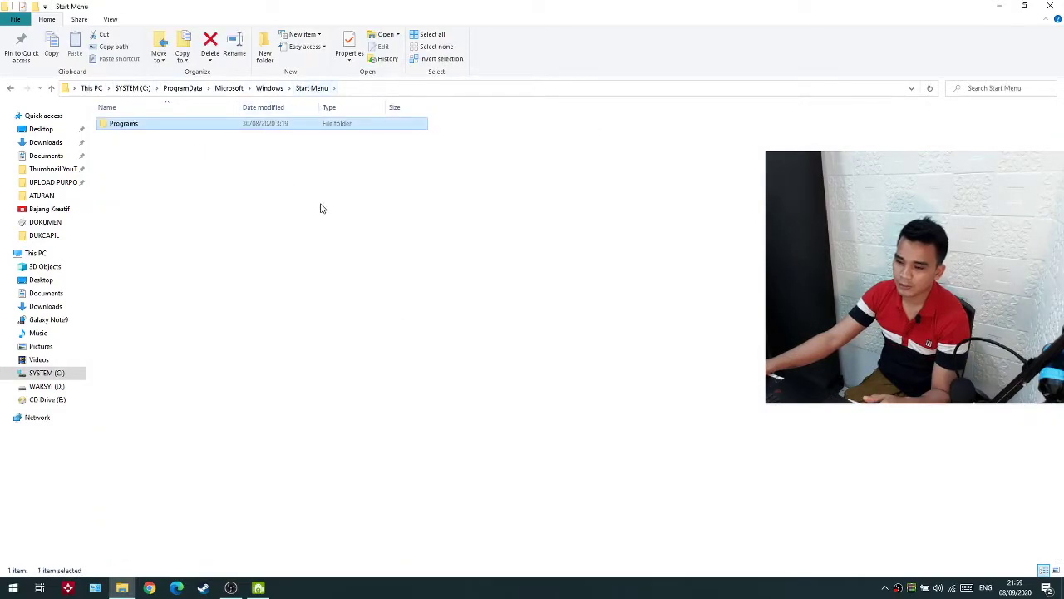
{"action": "double_click", "coordinate": [125, 124]}
{"action": "scroll", "coordinate": [453, 352], "scroll_direction": "down", "scroll_amount": 15}
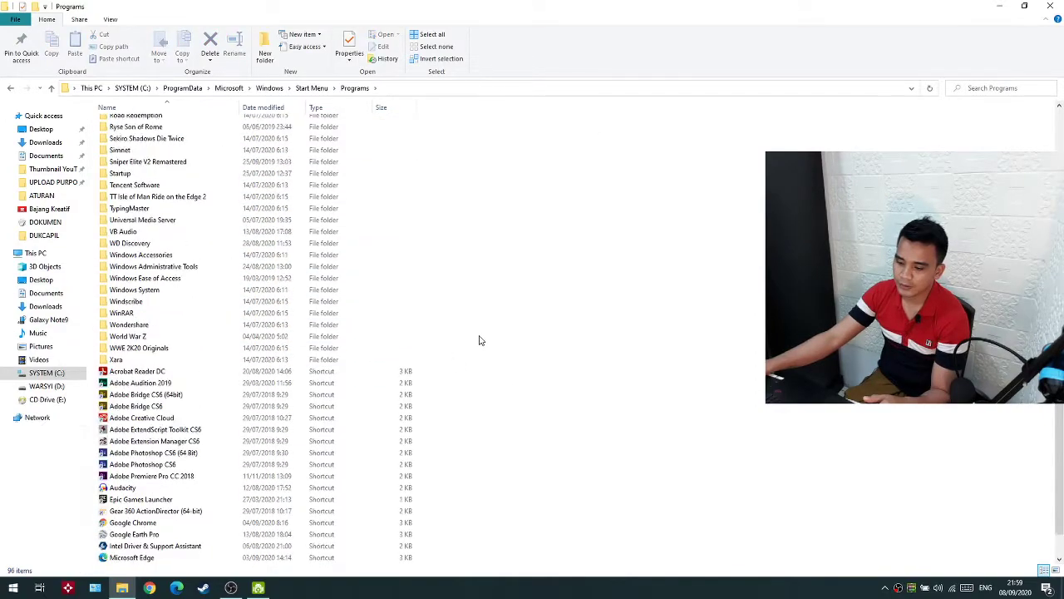
{"action": "scroll", "coordinate": [479, 340], "scroll_direction": "down", "scroll_amount": 1}
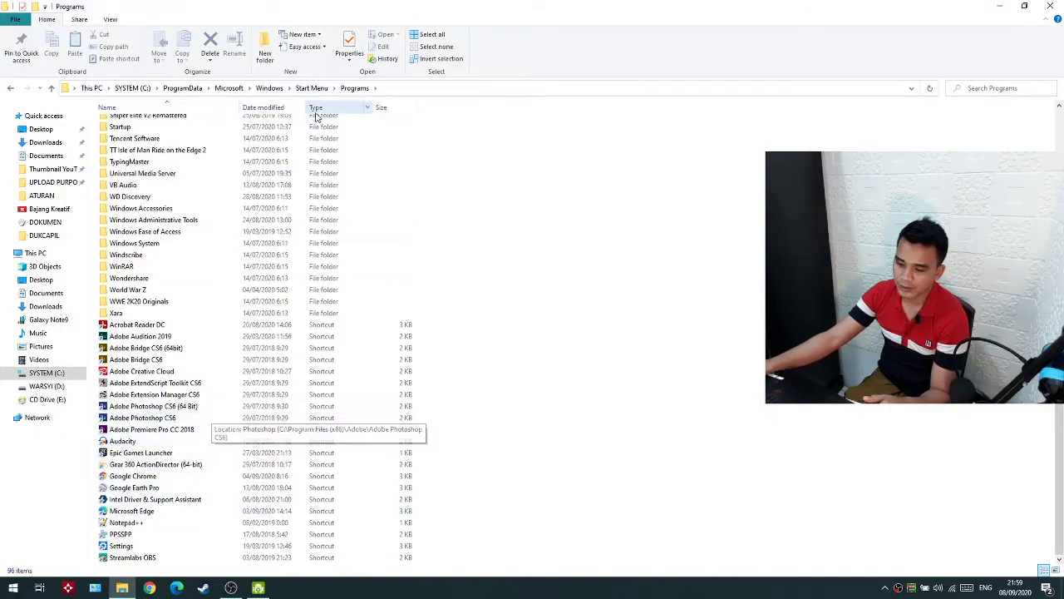
{"action": "left_click", "coordinate": [311, 89]}
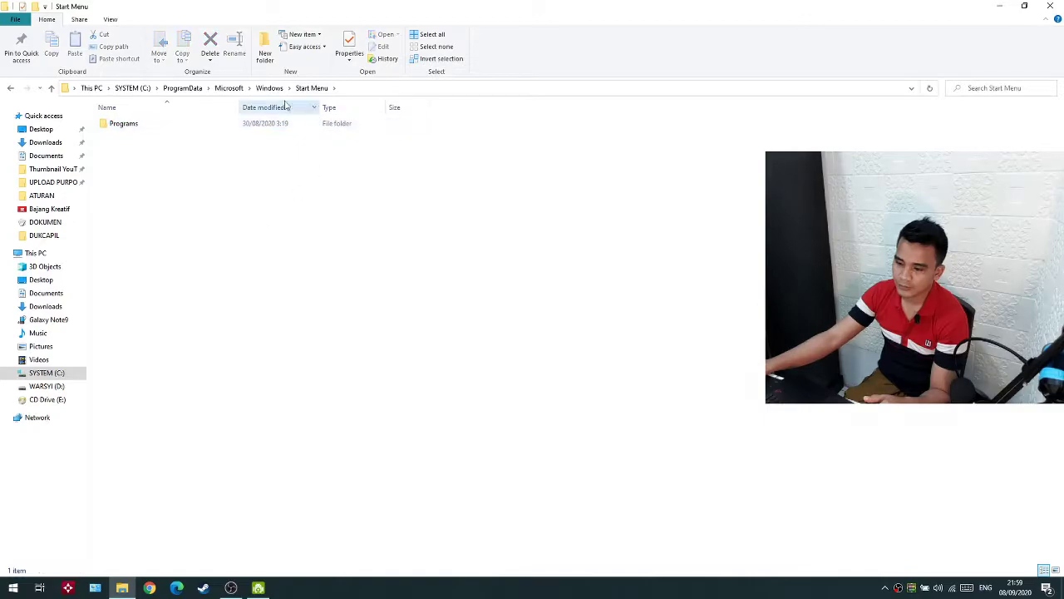
Move the Sound shortcut from the desktop into the Start Menu's Programs folder, granting administrator permission.
{"action": "double_click", "coordinate": [199, 124]}
{"action": "scroll", "coordinate": [303, 499], "scroll_direction": "down", "scroll_amount": 18}
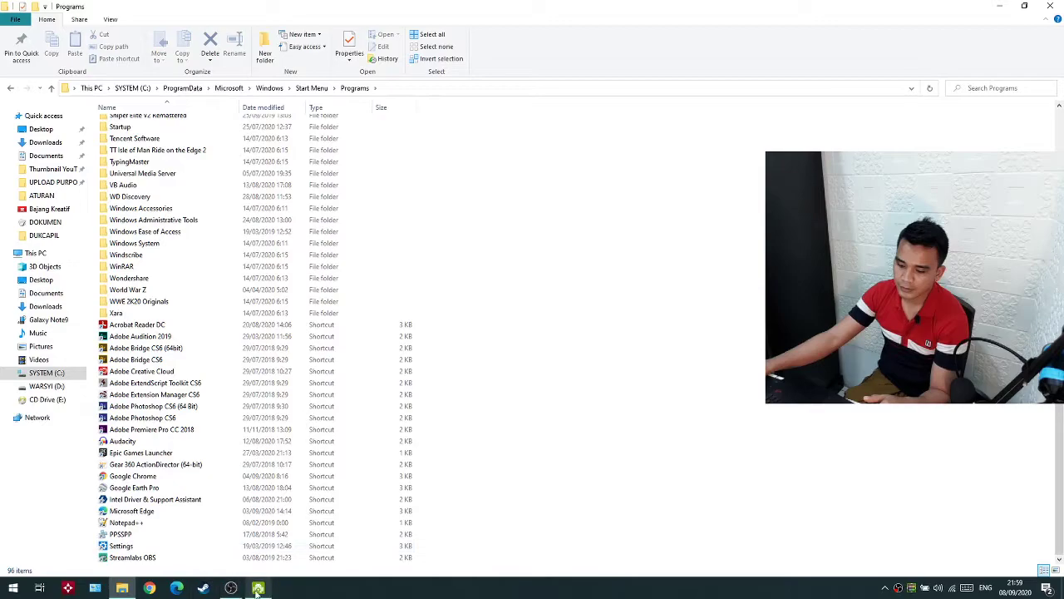
{"action": "left_click", "coordinate": [1000, 6]}
{"action": "right_click", "coordinate": [120, 248]}
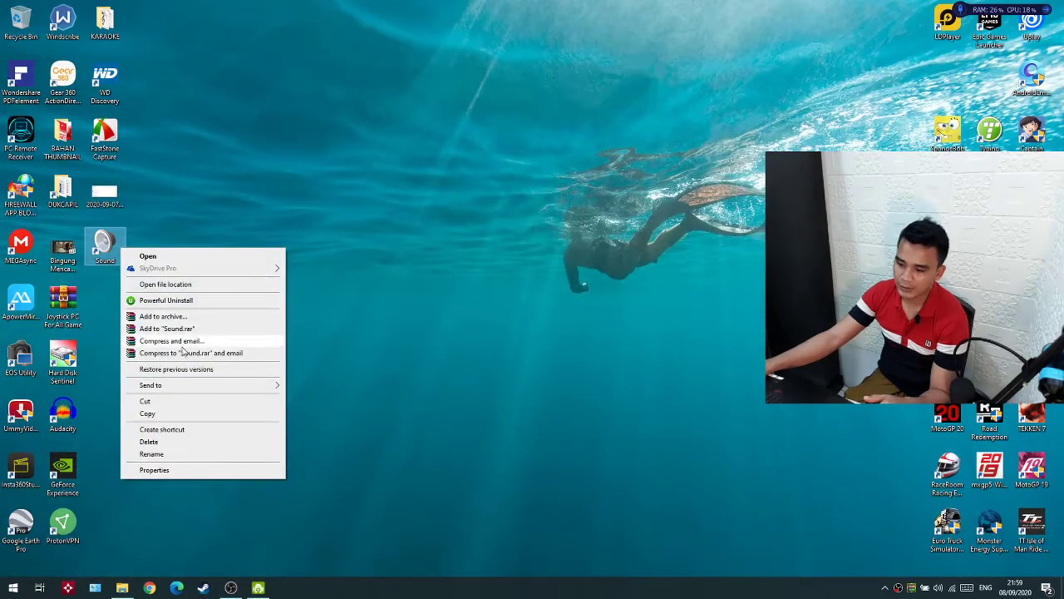
{"action": "left_click", "coordinate": [208, 400]}
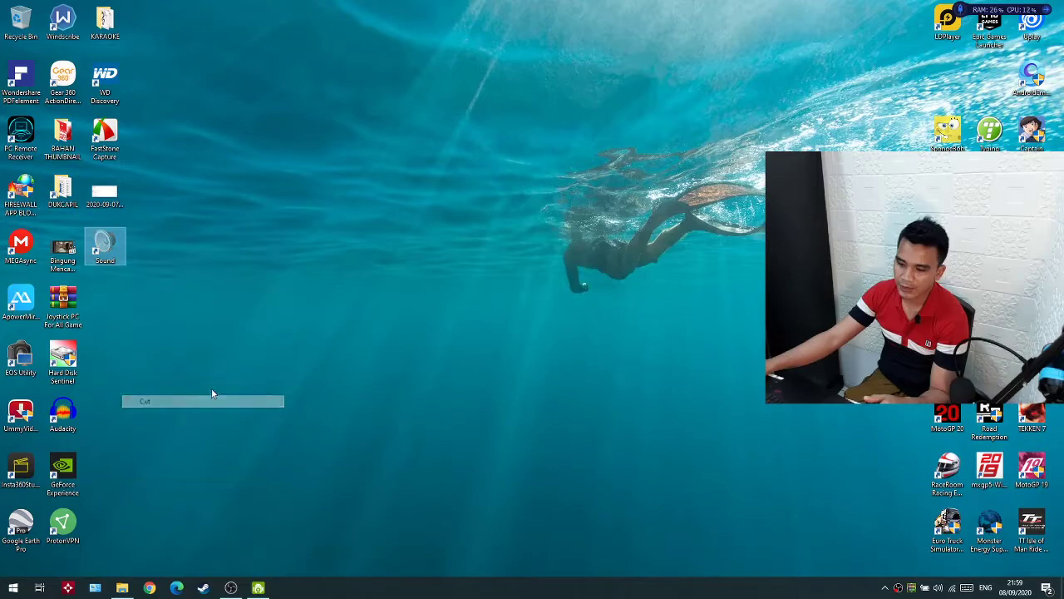
{"action": "left_click", "coordinate": [129, 590]}
{"action": "right_click", "coordinate": [623, 319]}
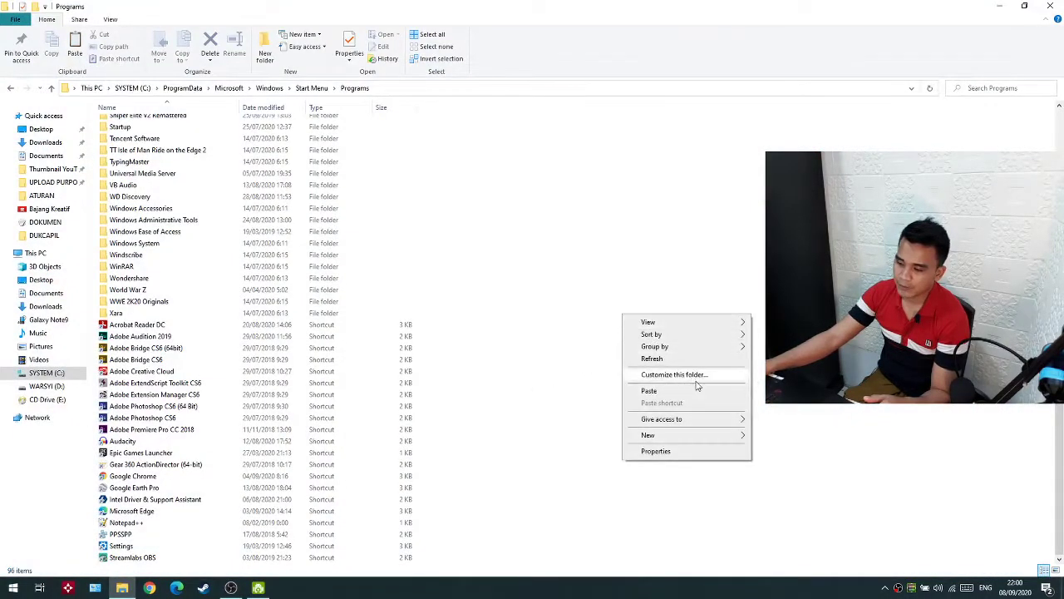
{"action": "left_click", "coordinate": [690, 391]}
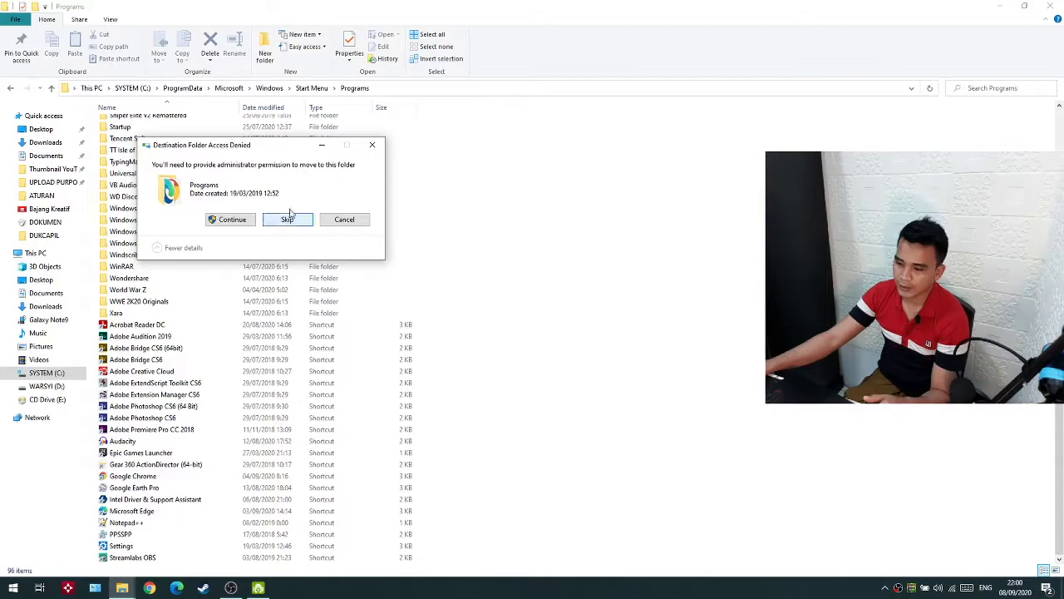
{"action": "left_click", "coordinate": [233, 219]}
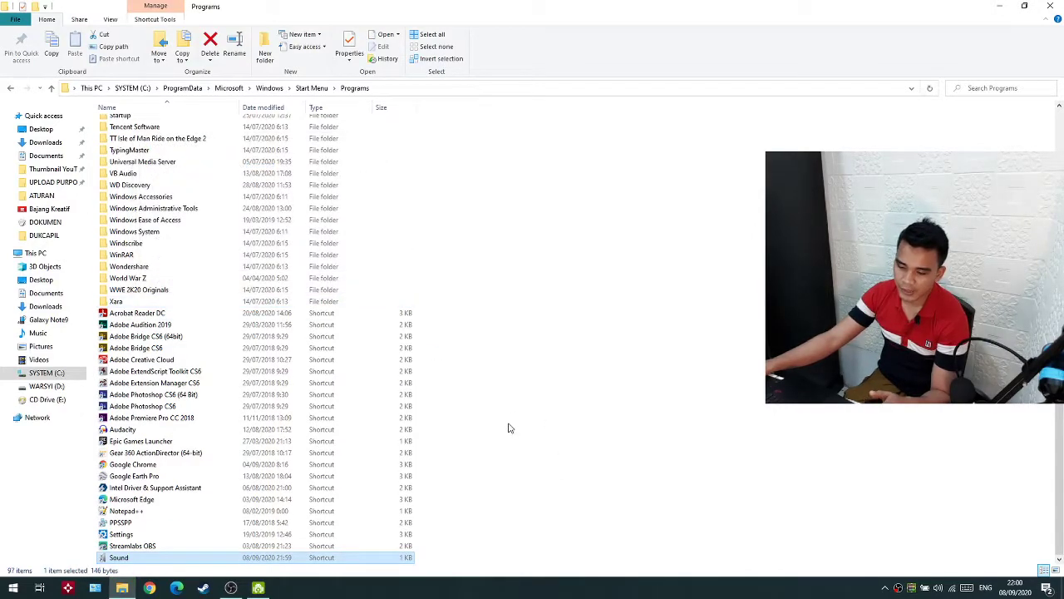
Search the Start menu for "sound" and dismiss the search.
{"action": "left_click", "coordinate": [13, 587]}
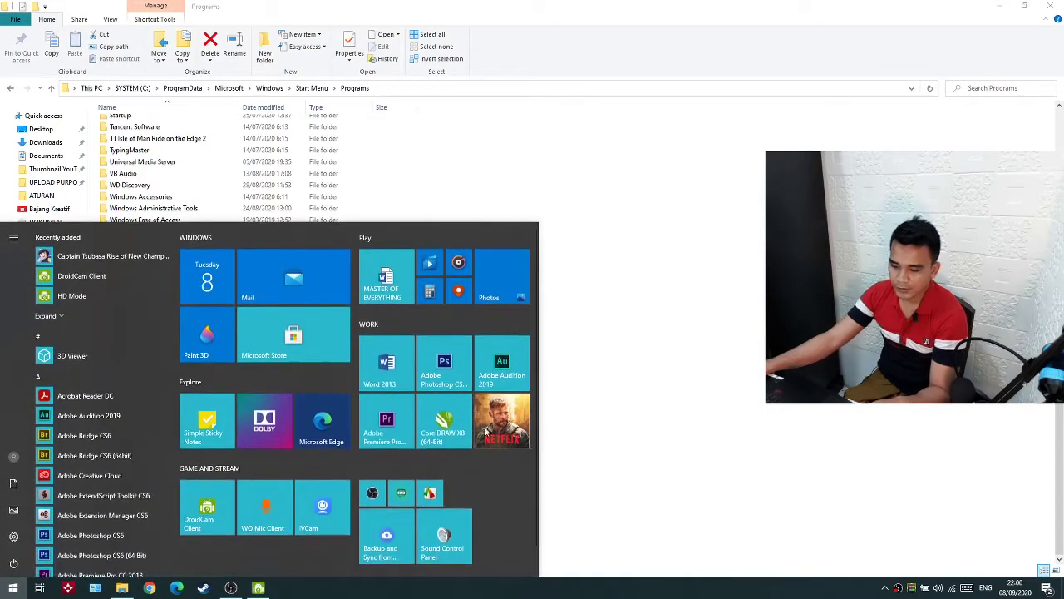
{"action": "left_click", "coordinate": [13, 588]}
{"action": "left_click", "coordinate": [14, 588]}
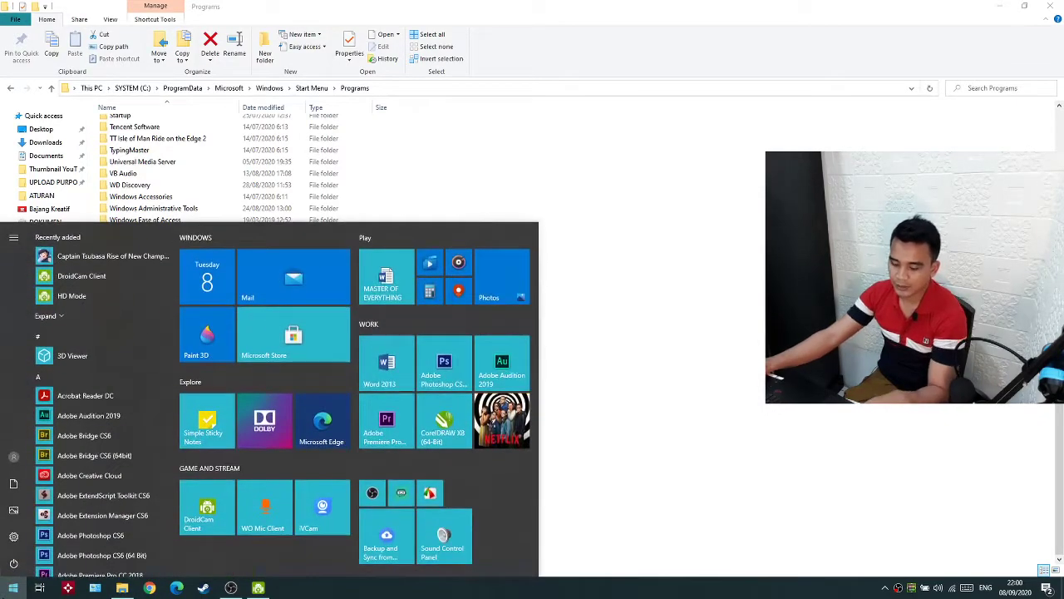
{"action": "type", "text": "sound"}
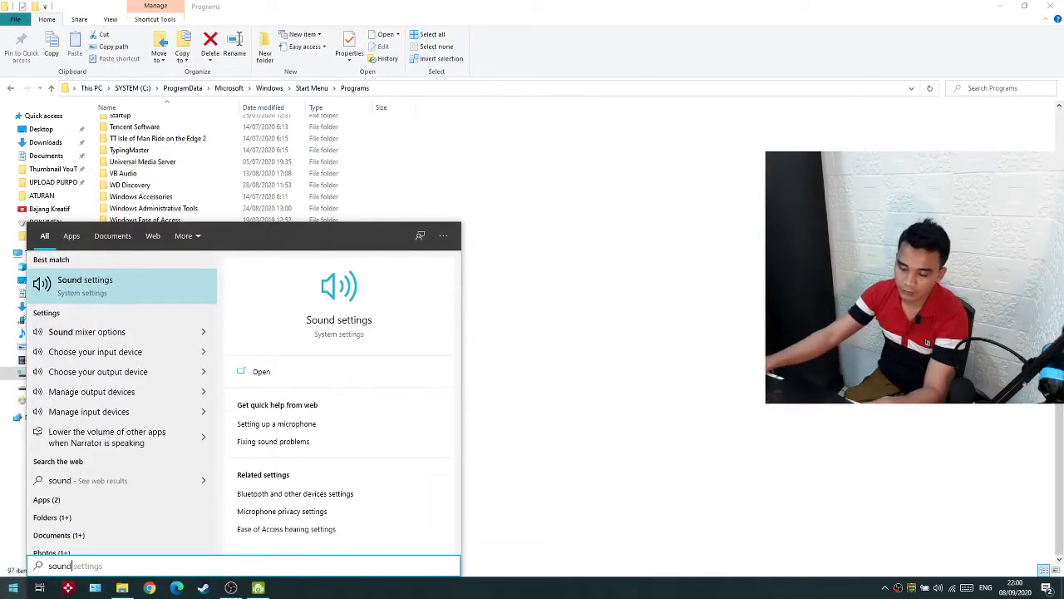
{"action": "key", "text": "Escape"}
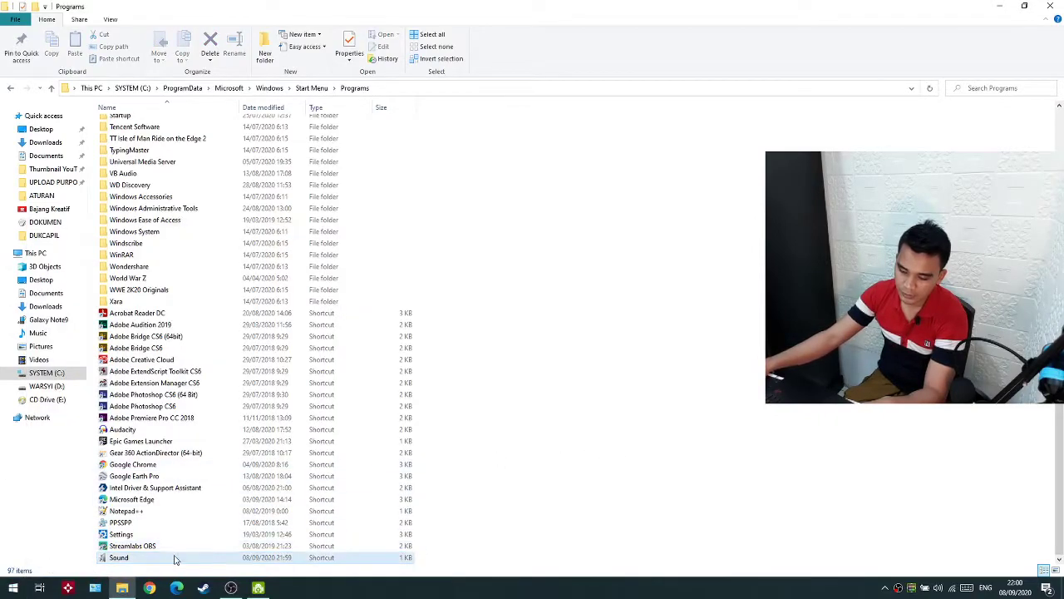
Rename the Sound shortcut in the Programs folder to "Sound control panel", granting administrator permission.
{"action": "left_click", "coordinate": [146, 562]}
{"action": "key", "text": "F2"}
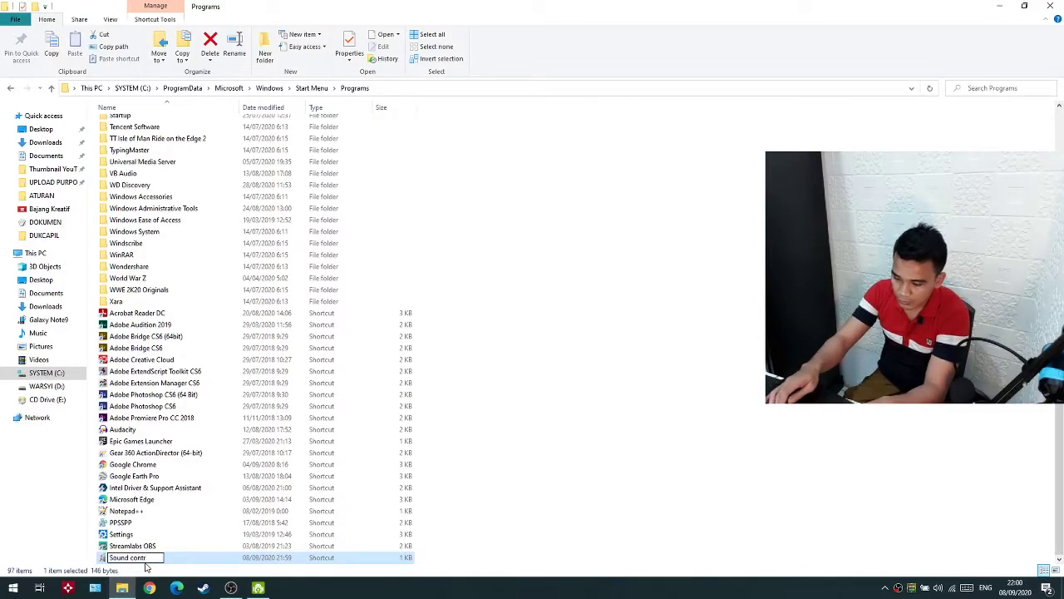
{"action": "key", "text": "Return"}
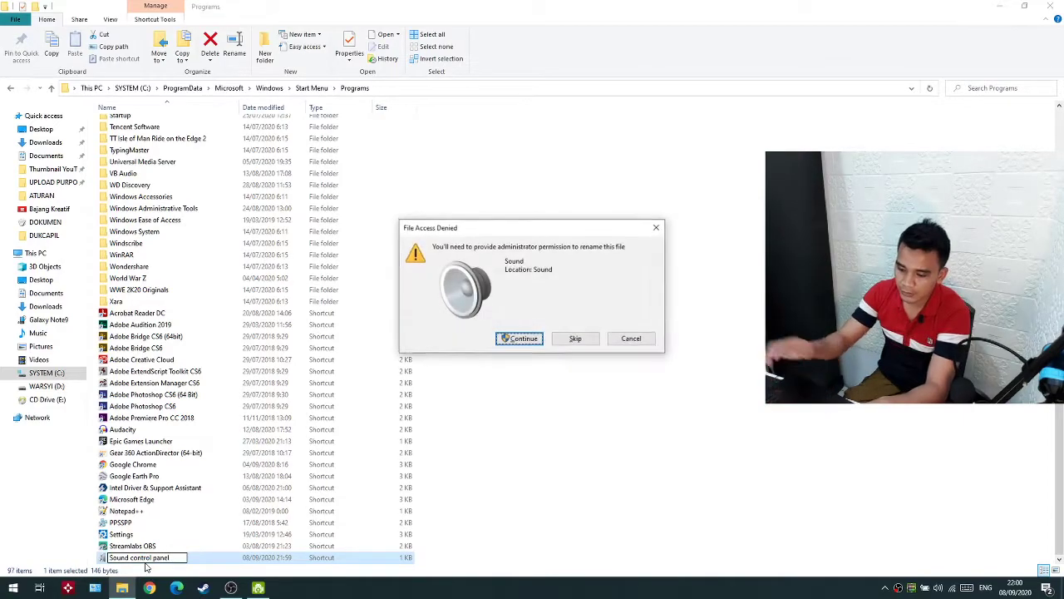
{"action": "left_click", "coordinate": [518, 338]}
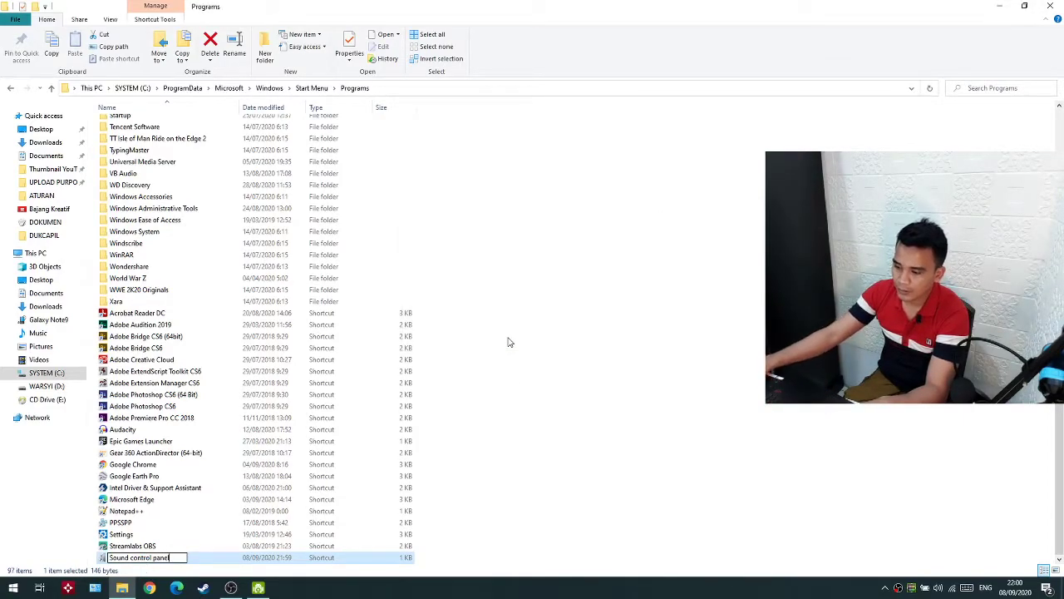
Search the Start menu for "sound control panel", view the options offered for the app, and dismiss the search.
{"action": "left_click", "coordinate": [13, 588]}
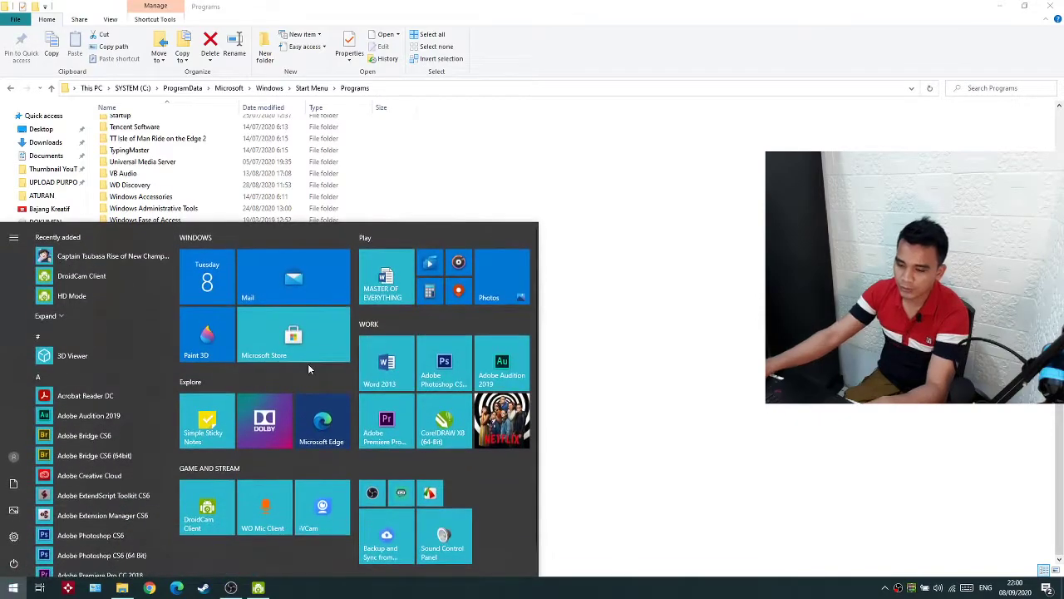
{"action": "key", "text": "Escape"}
{"action": "key", "text": "super"}
{"action": "type", "text": "sound"}
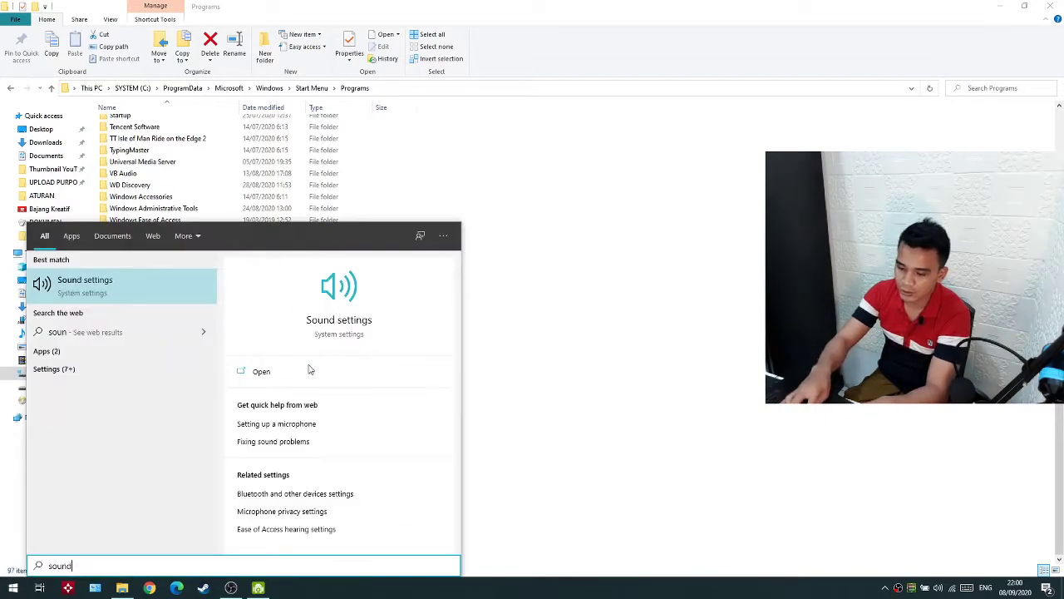
{"action": "type", "text": " control panel"}
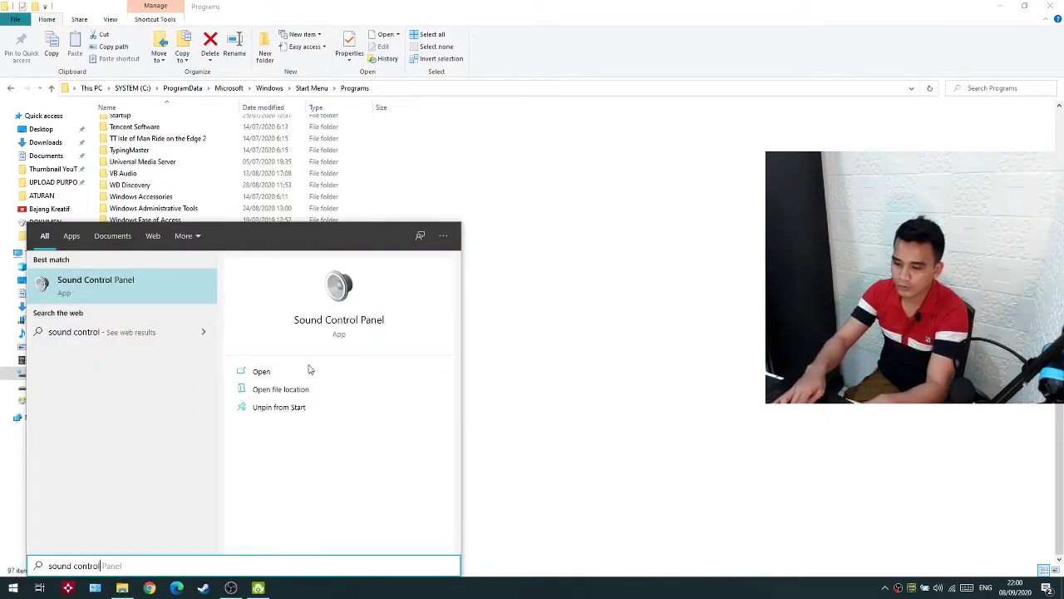
{"action": "right_click", "coordinate": [106, 288]}
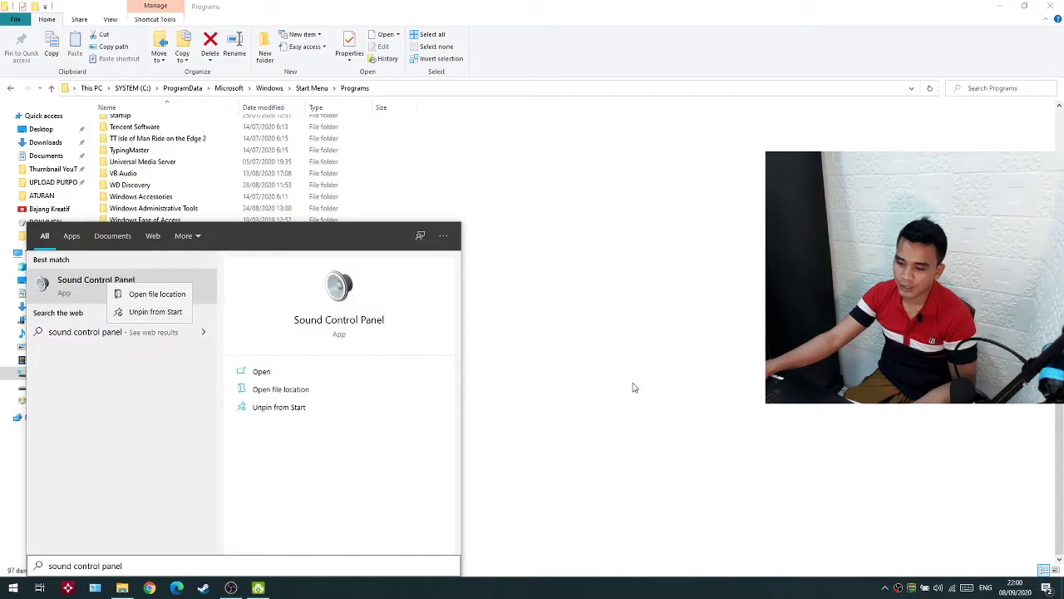
{"action": "left_click", "coordinate": [695, 393]}
Open the classic Sound dialog from the Sound Control Panel tile pinned to Start, and close it.
{"action": "key", "text": "super"}
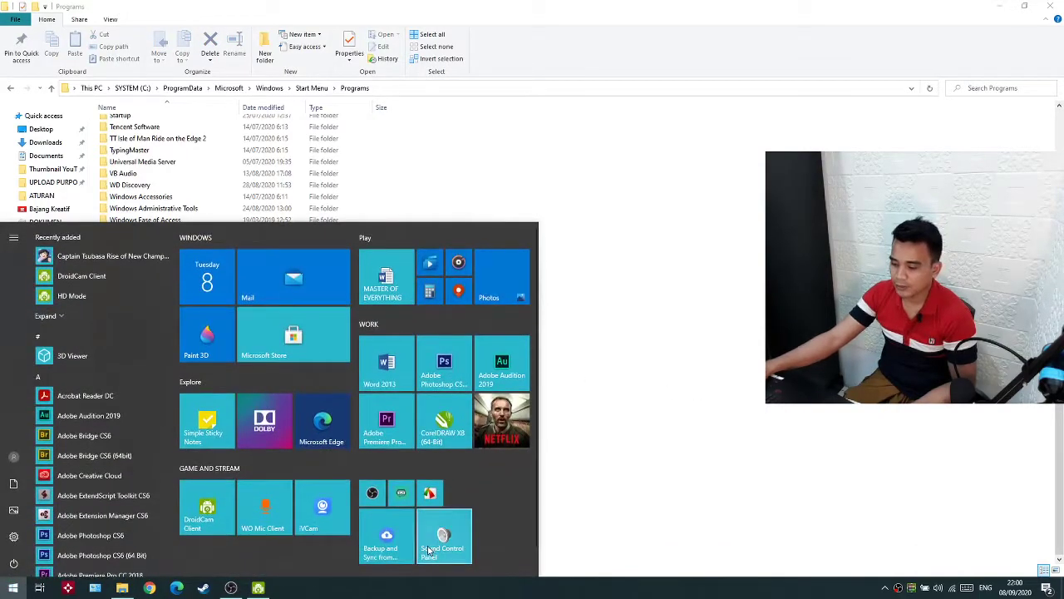
{"action": "left_click_drag", "start_coordinate": [470, 514], "coordinate": [449, 509]}
{"action": "key", "text": "Escape"}
{"action": "key", "text": "super"}
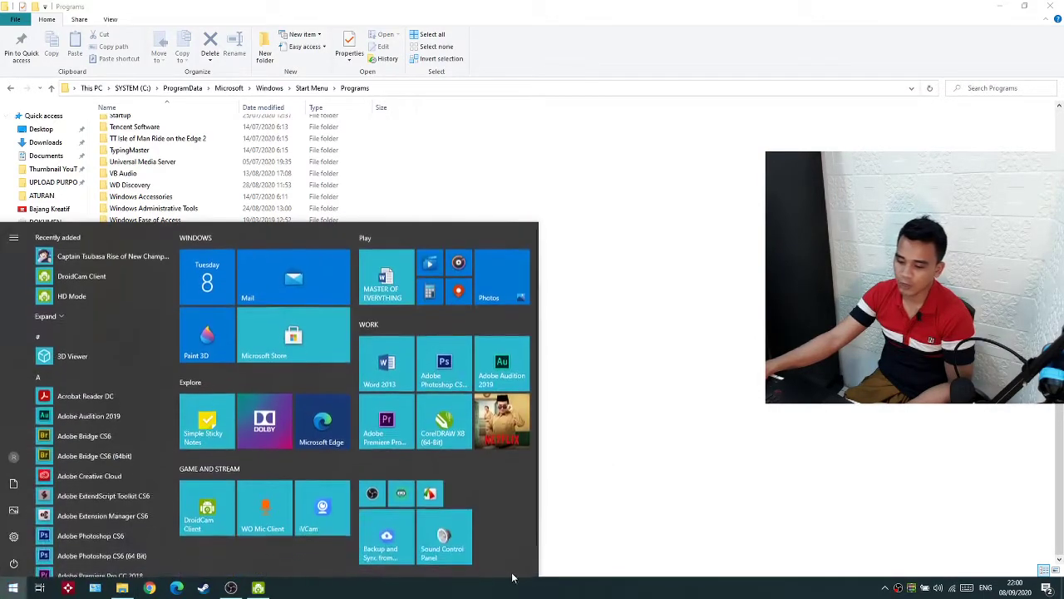
{"action": "key", "text": "Escape"}
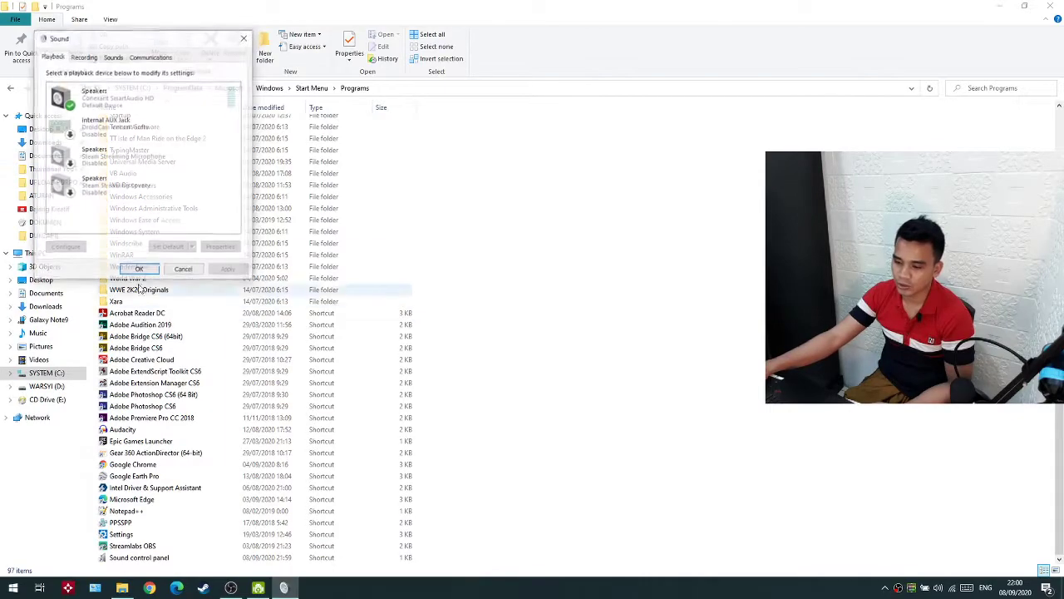
{"action": "left_click", "coordinate": [244, 39]}
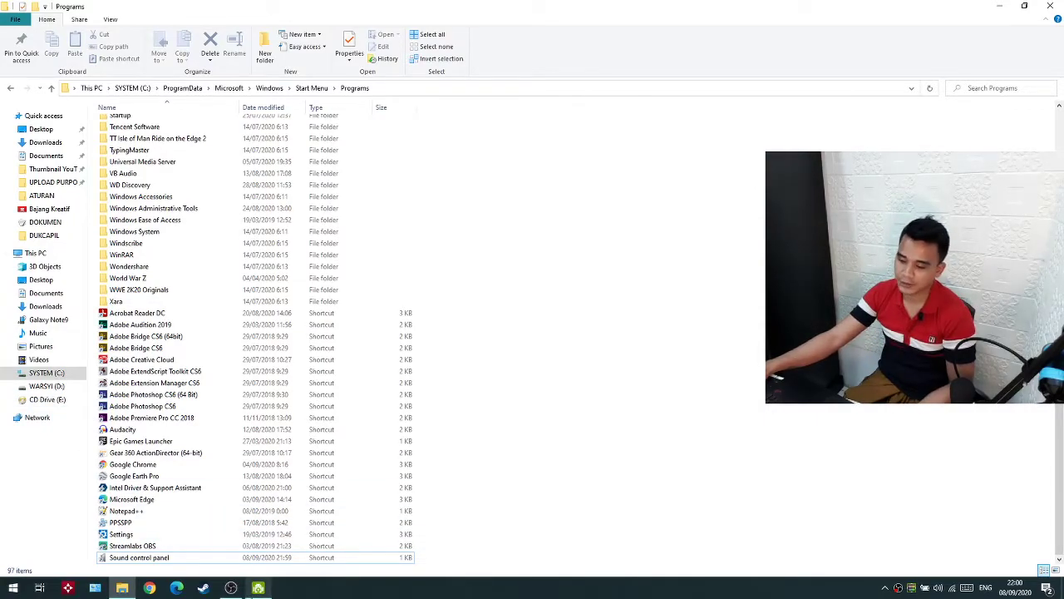
Switch to the OBS window.
{"action": "mouse_move", "coordinate": [231, 587]}
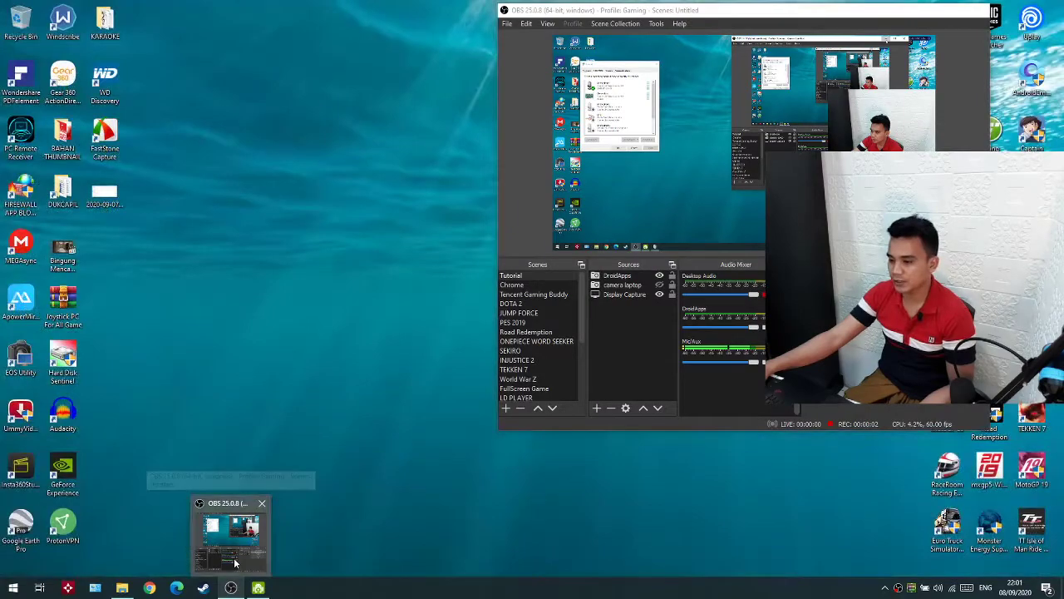
{"action": "left_click", "coordinate": [234, 564]}
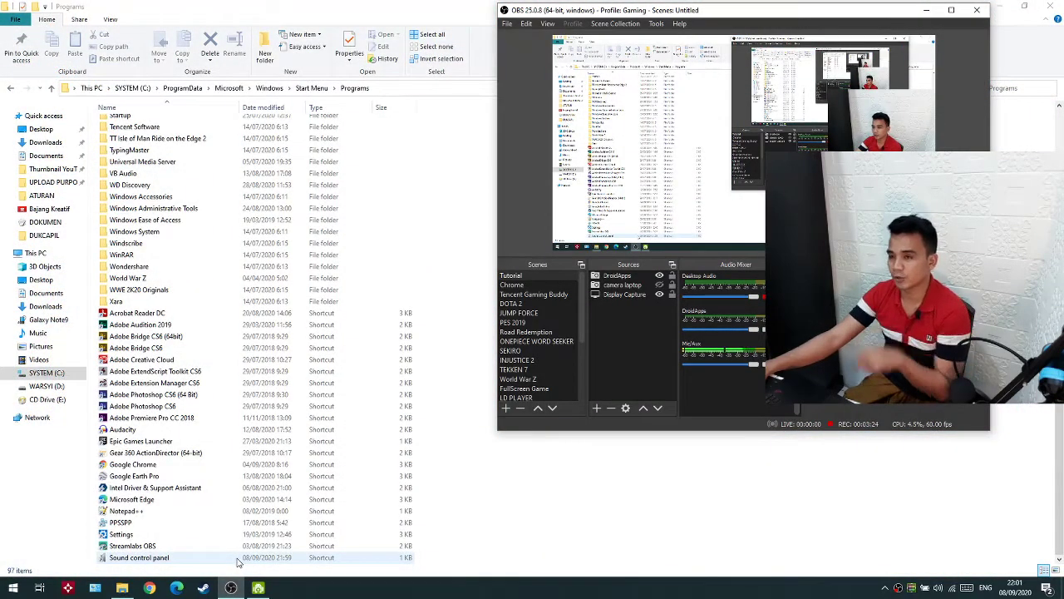